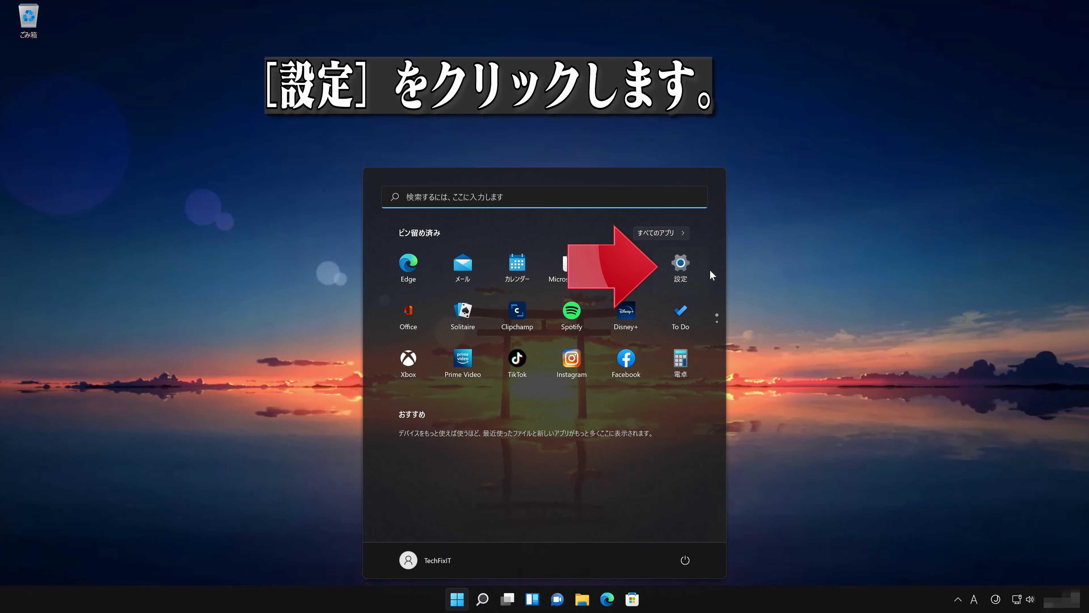
# Step: Run the Internet connection (インターネット接続) troubleshooter from the other troubleshooting tools in Windows Settings
pyautogui.click(693, 274)
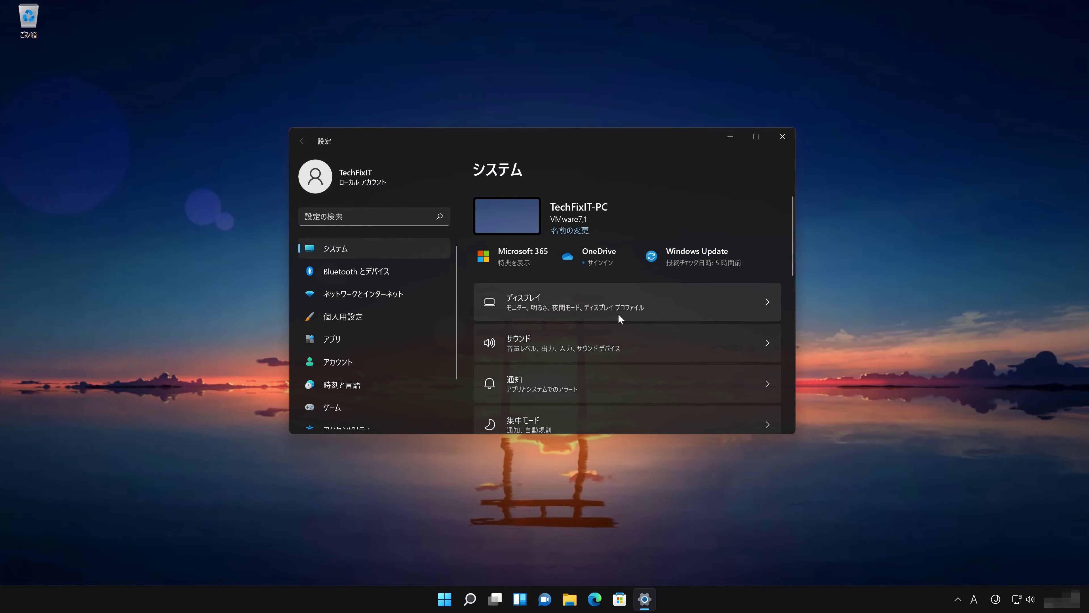
pyautogui.scroll(-2, 619, 315)
pyautogui.scroll(-5, 619, 313)
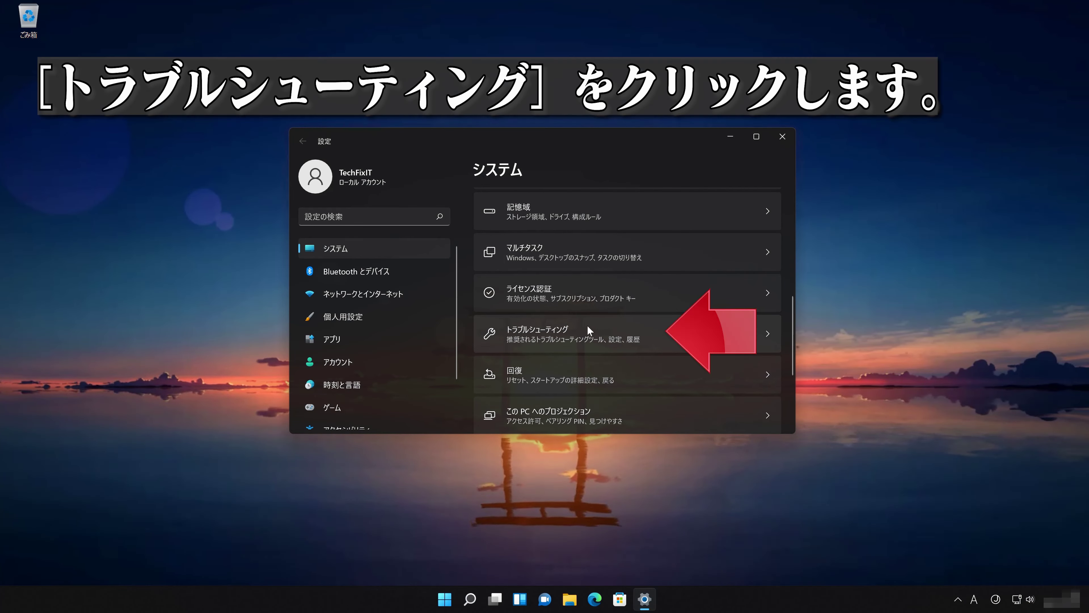
pyautogui.click(573, 334)
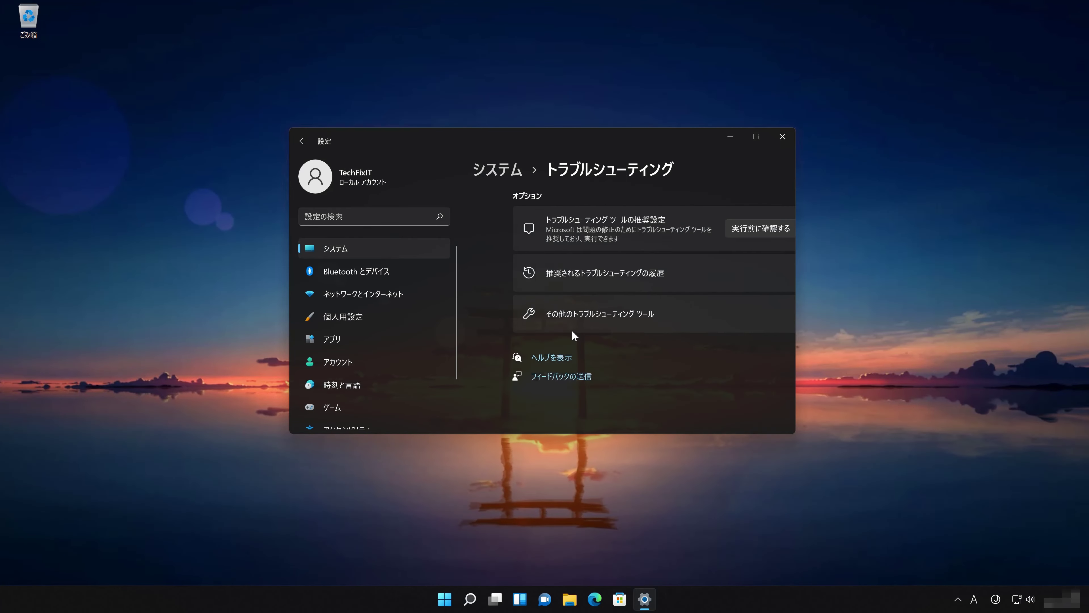
pyautogui.click(599, 316)
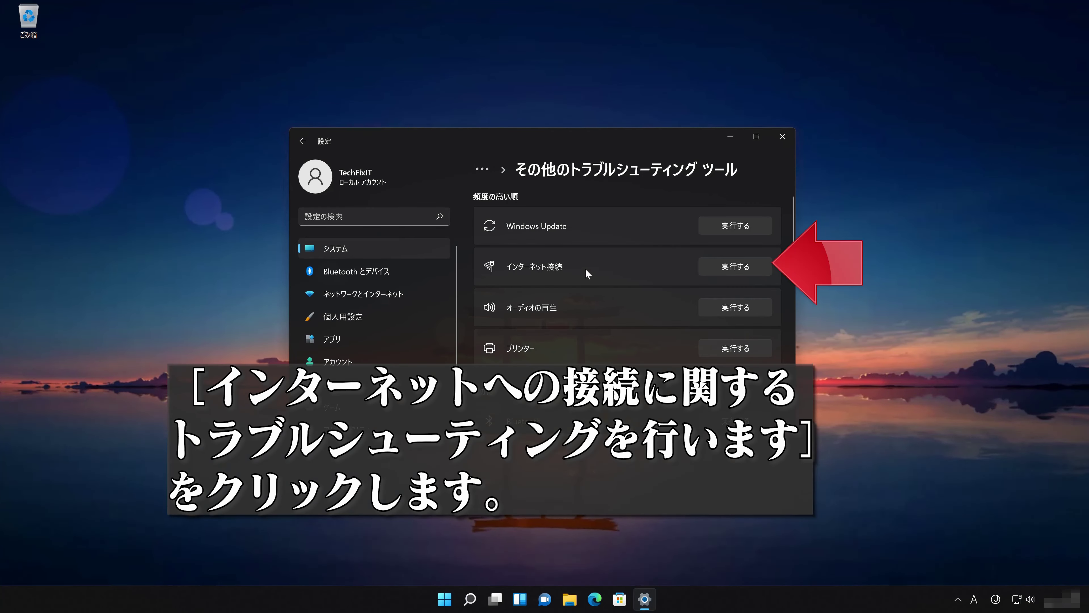
pyautogui.click(728, 267)
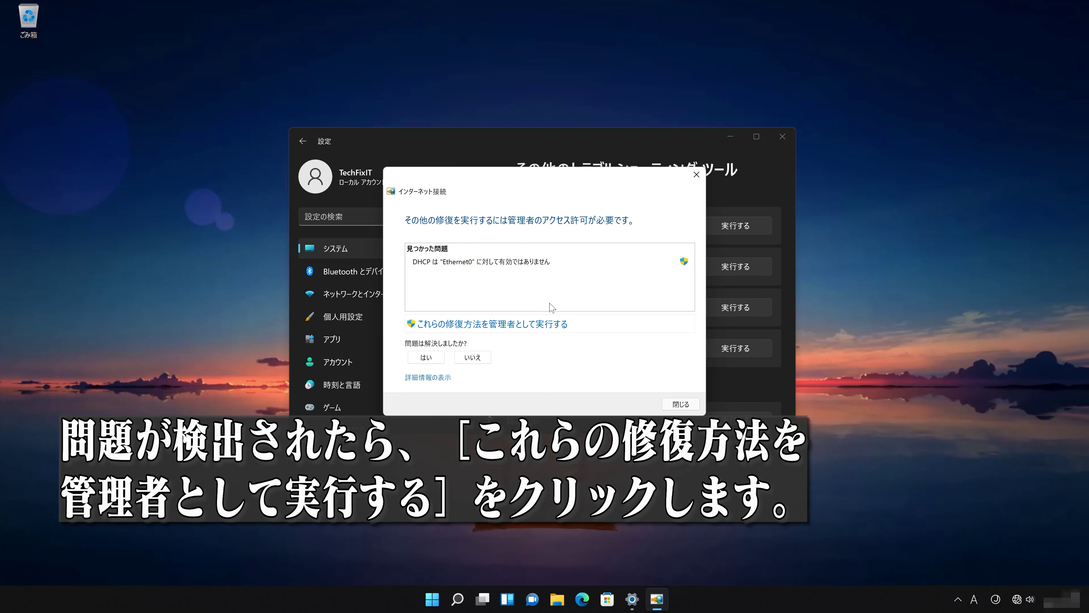
# Step: Run the suggested repairs as administrator, apply the automatic network settings fix, and close the troubleshooter and Settings
pyautogui.click(512, 325)
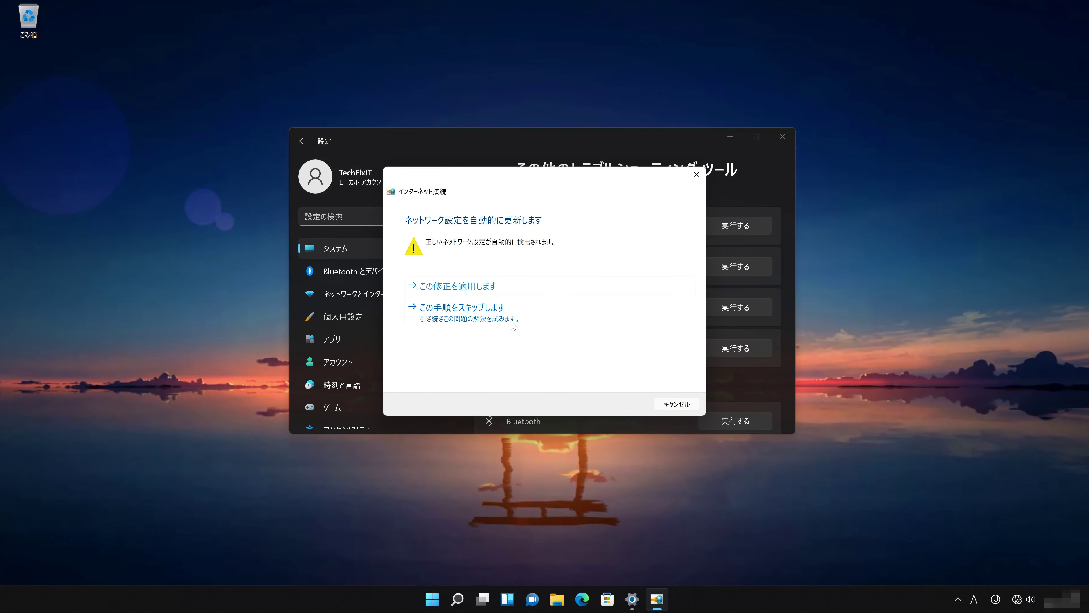
pyautogui.click(509, 288)
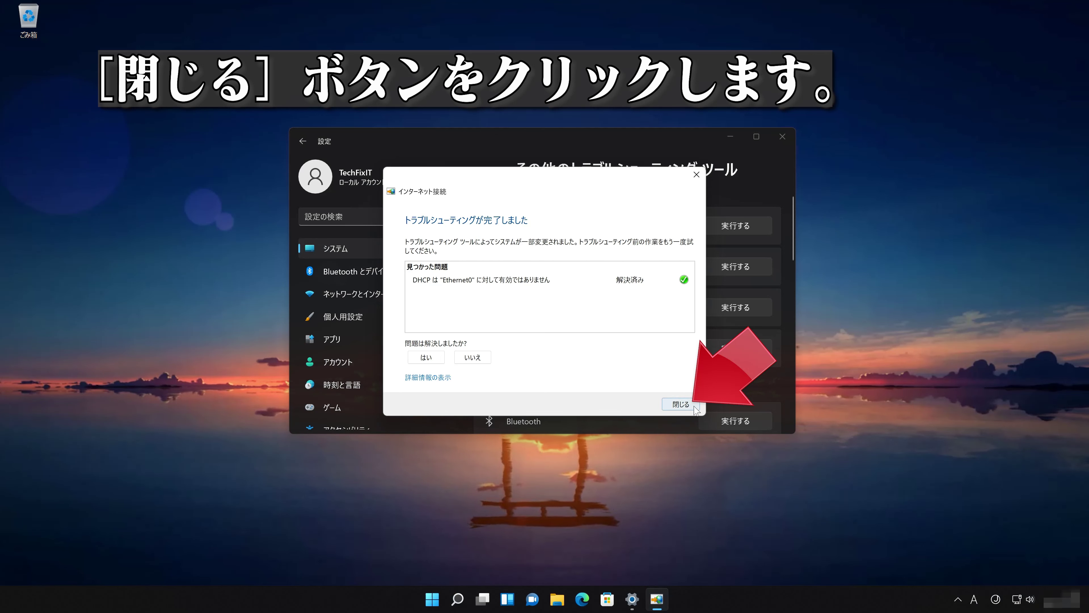
pyautogui.click(682, 403)
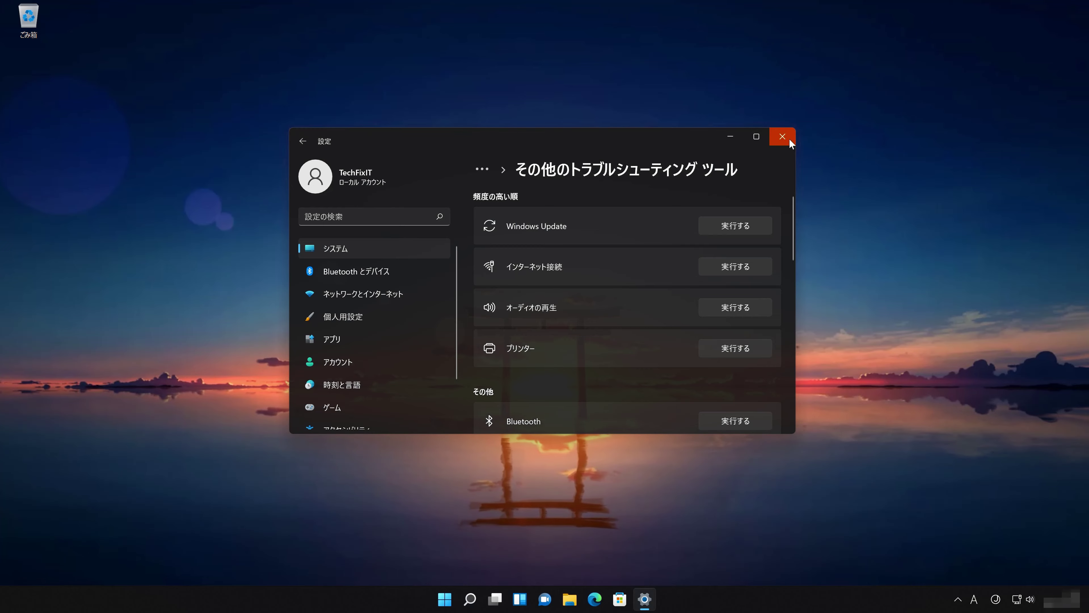
pyautogui.click(792, 136)
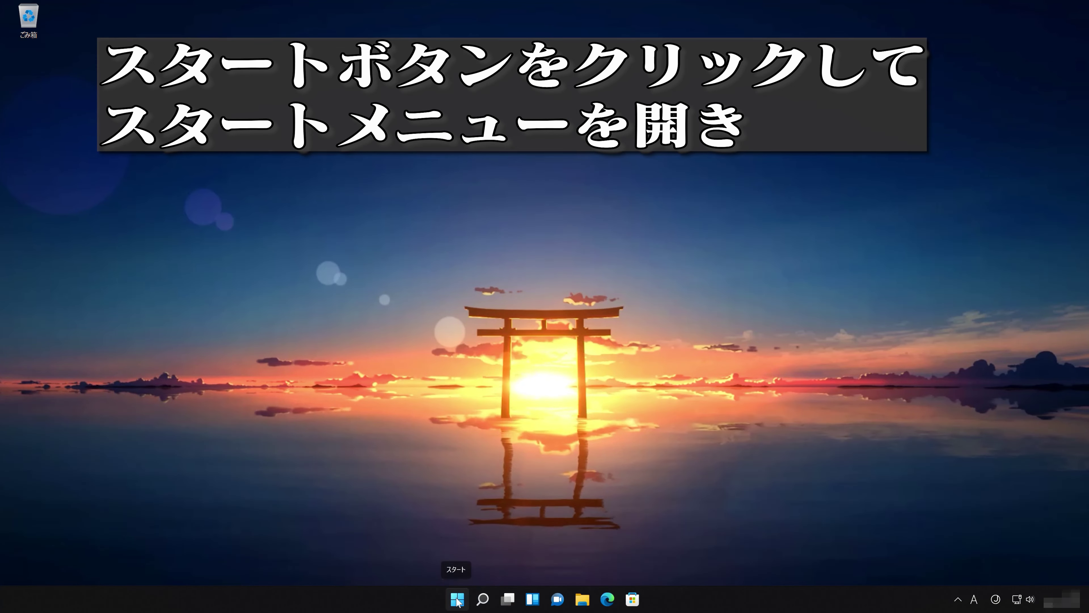
# Step: Open the network reset page (ネットワークのリセット) within the advanced network settings of Windows Settings
pyautogui.click(457, 600)
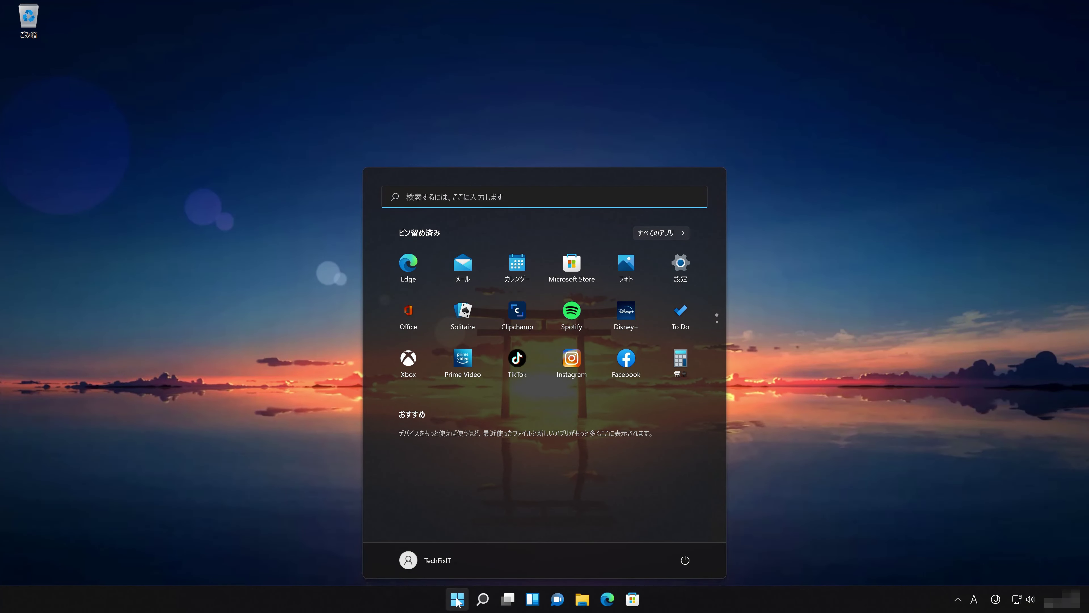
pyautogui.click(686, 267)
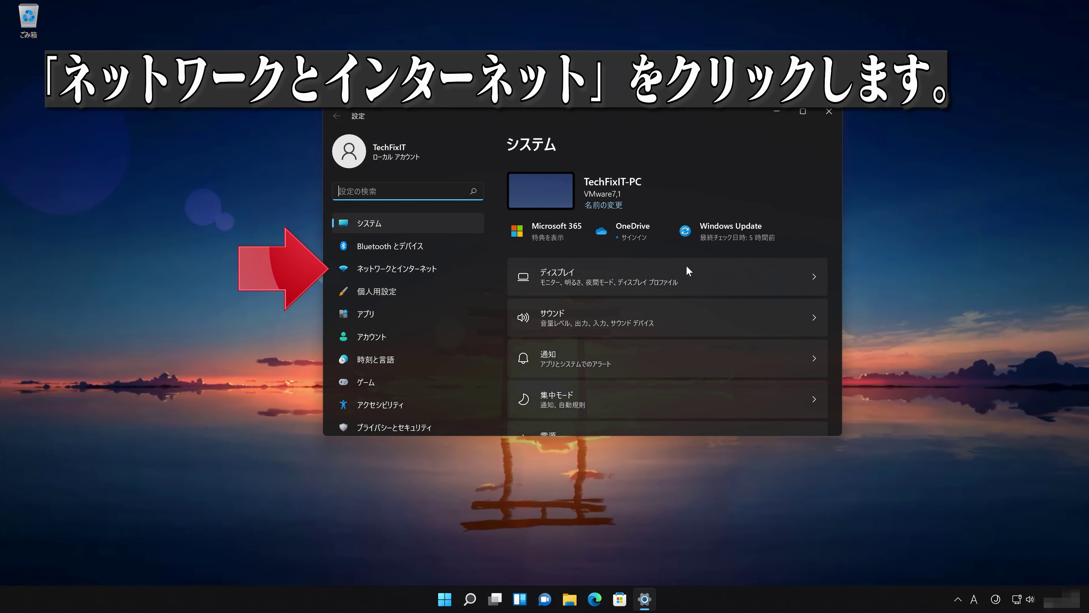
pyautogui.click(427, 271)
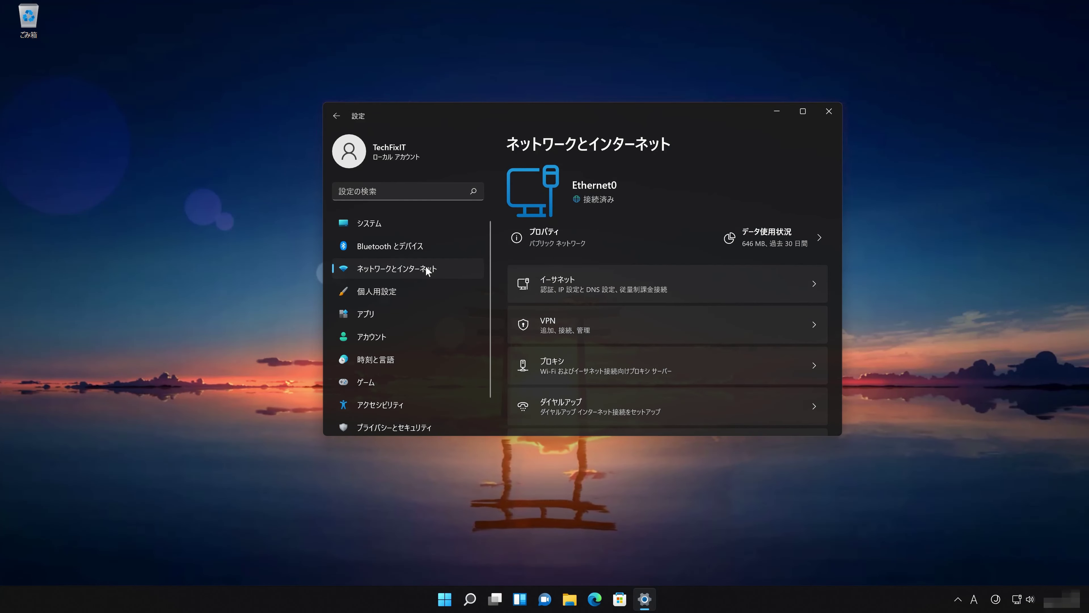
pyautogui.scroll(-2, 735, 265)
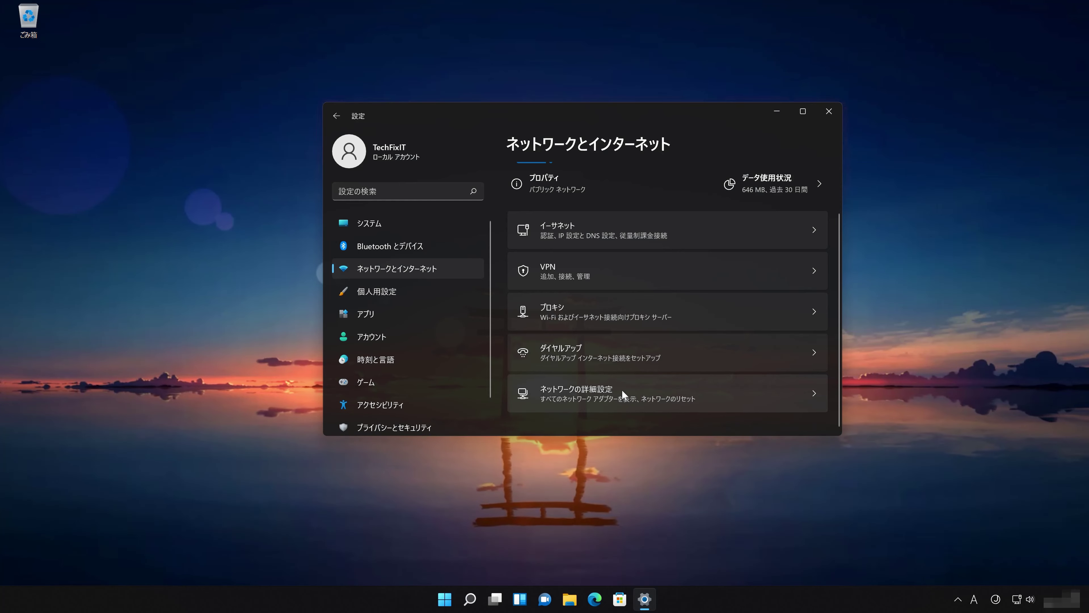
pyautogui.click(622, 389)
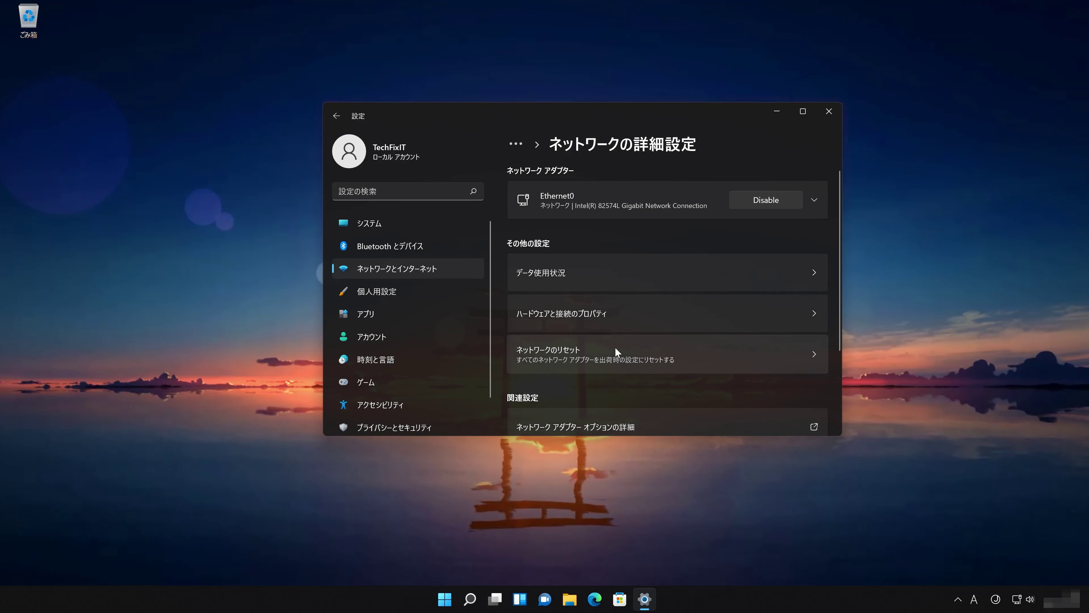
pyautogui.click(615, 348)
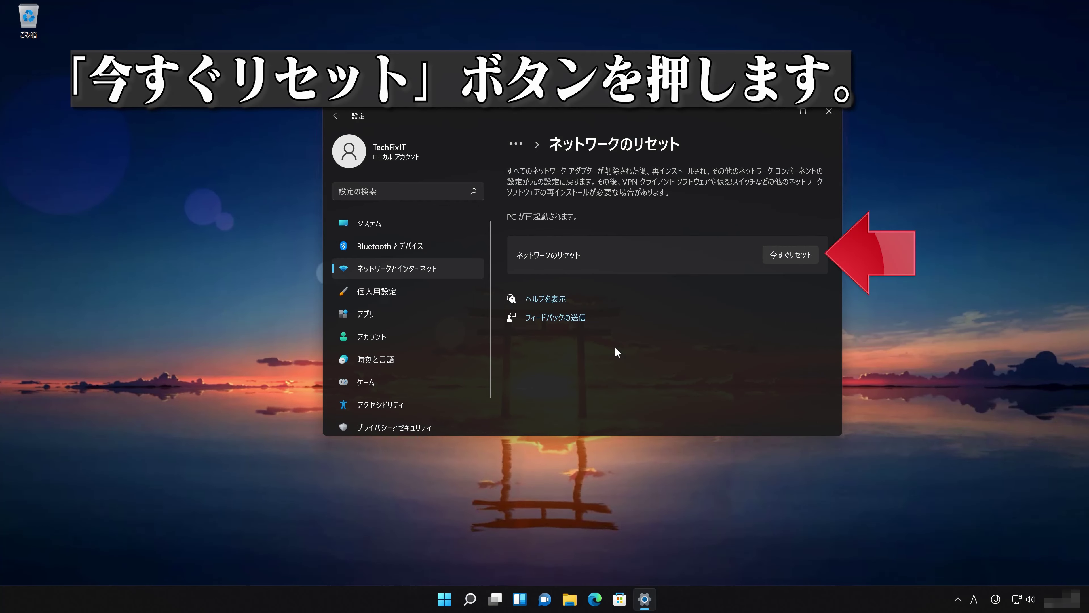
# Step: Reset the network settings immediately, confirm the reset, dismiss the sign-out notice and close Settings
pyautogui.click(797, 256)
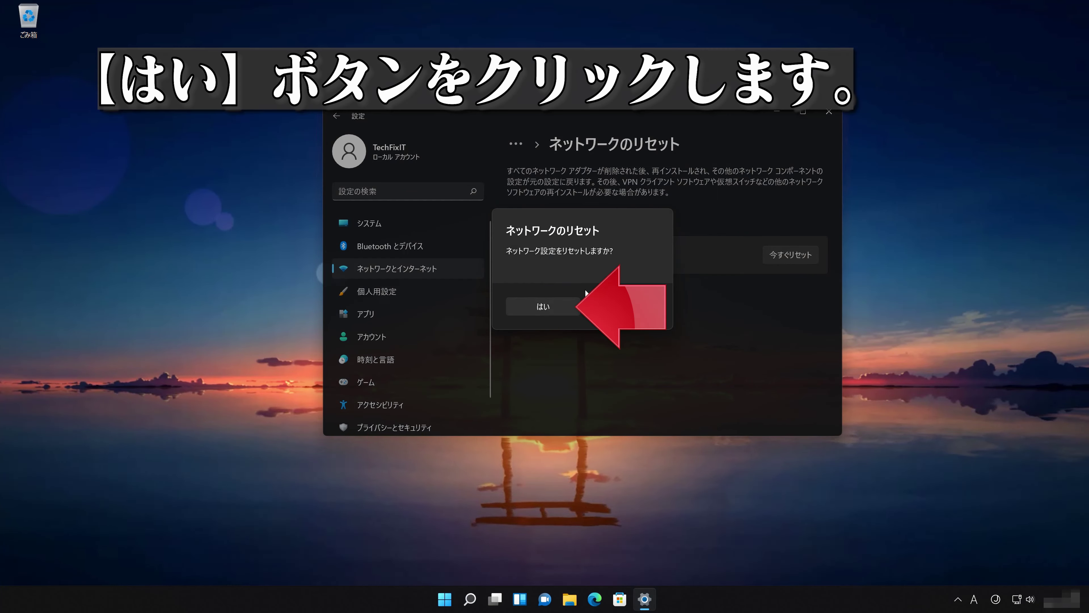
pyautogui.click(553, 306)
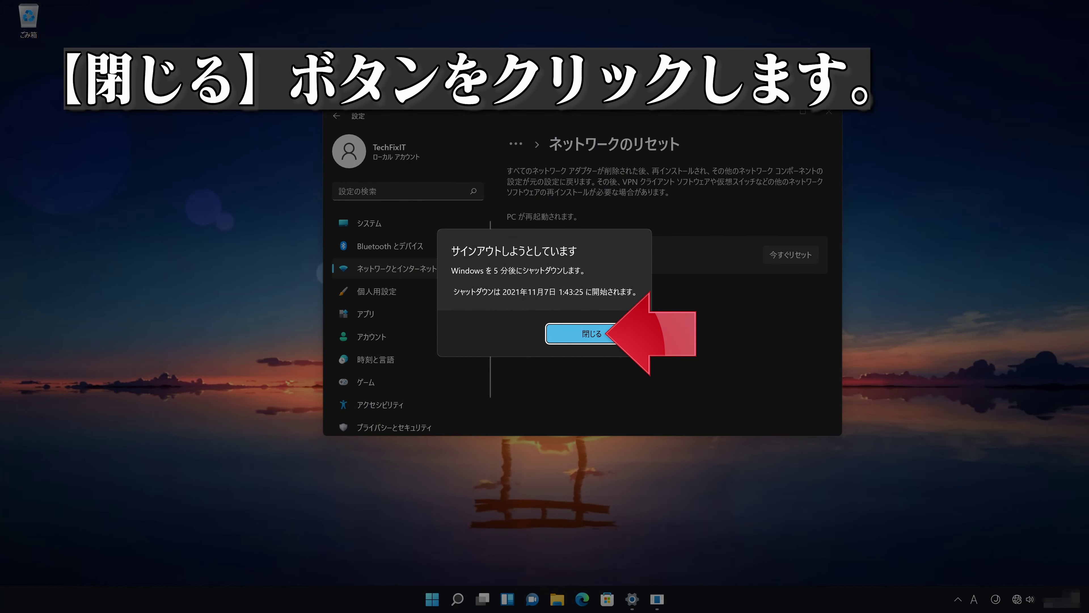
pyautogui.click(600, 334)
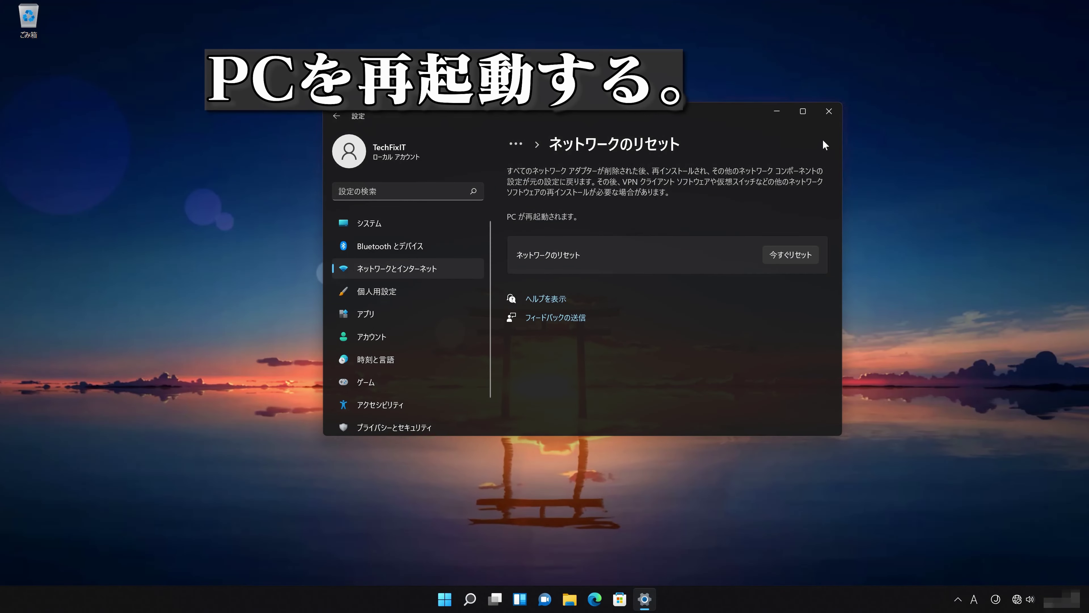
pyautogui.click(835, 112)
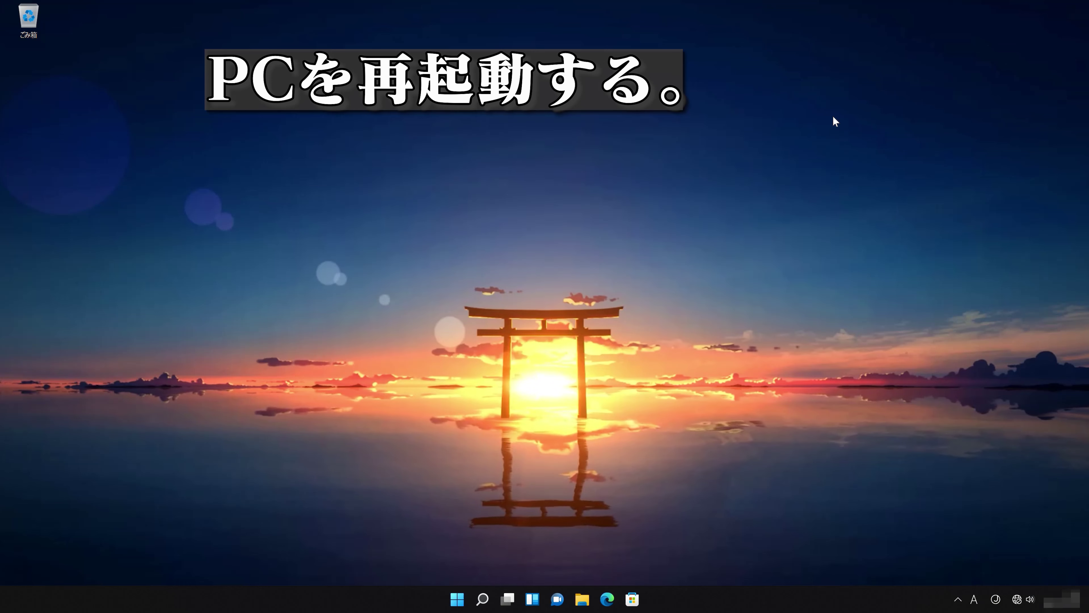
# Step: Restart the PC to complete the network reset
pyautogui.press('super')
pyautogui.click(685, 561)
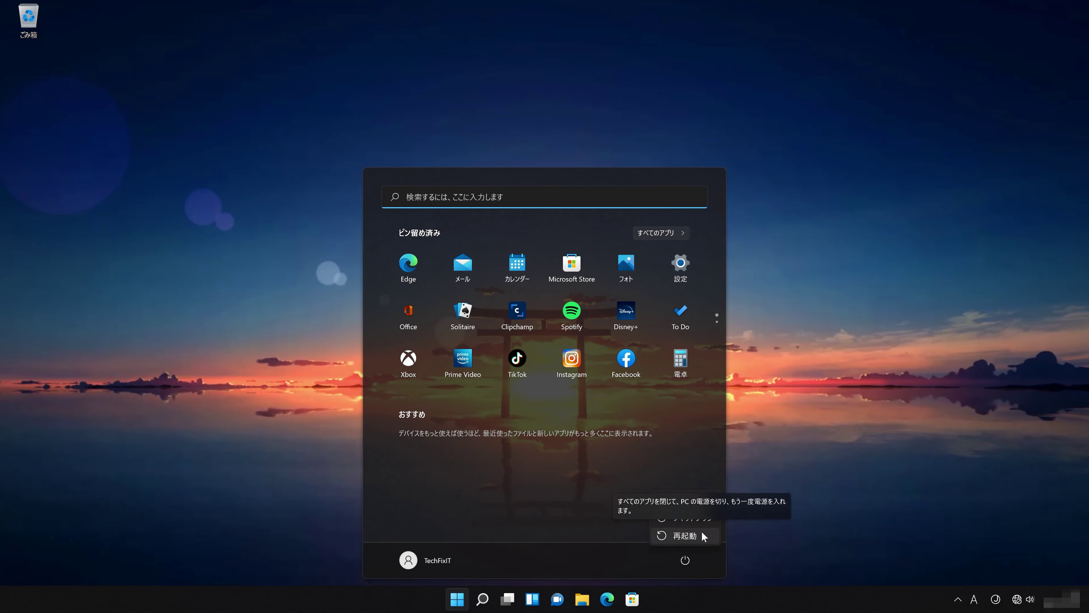
pyautogui.click(701, 532)
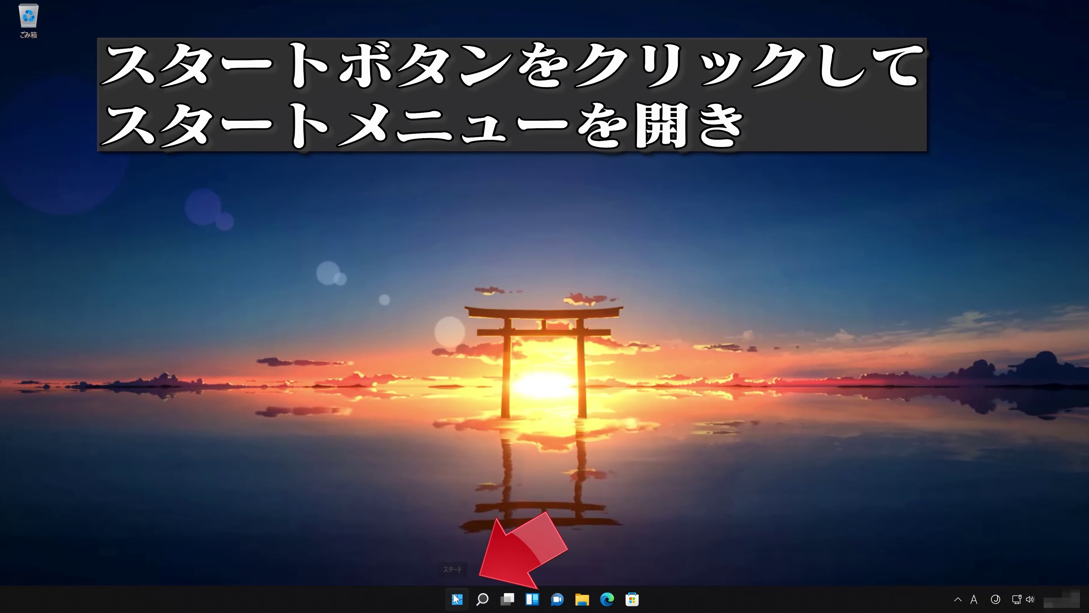
# Step: Search for デバイスマネージャー, open Device Manager and move its window to the middle of the desktop
pyautogui.click(456, 598)
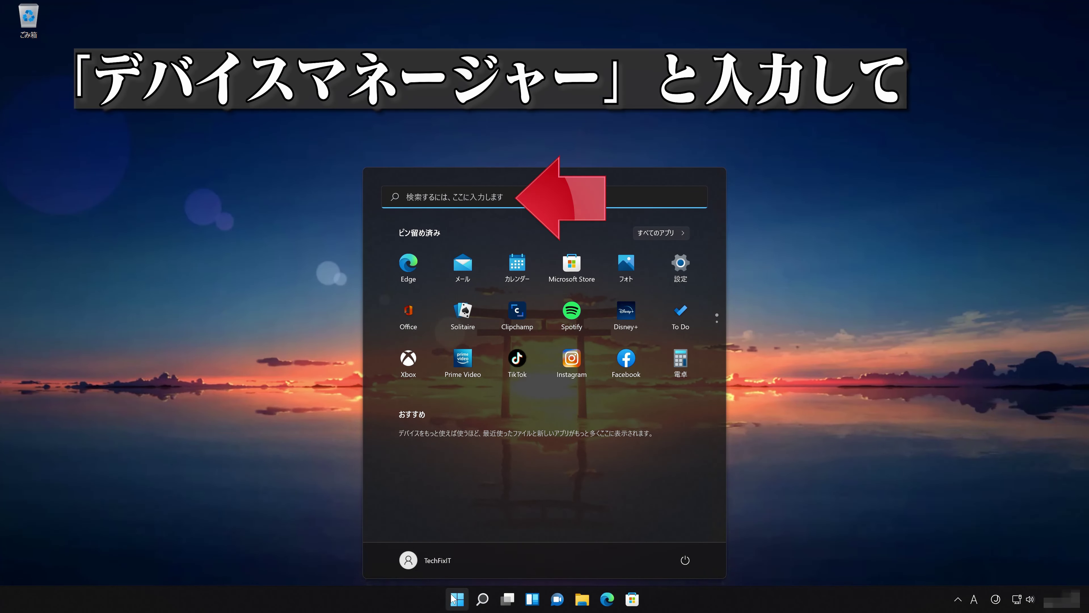
pyautogui.write('デバイスマネージャー')
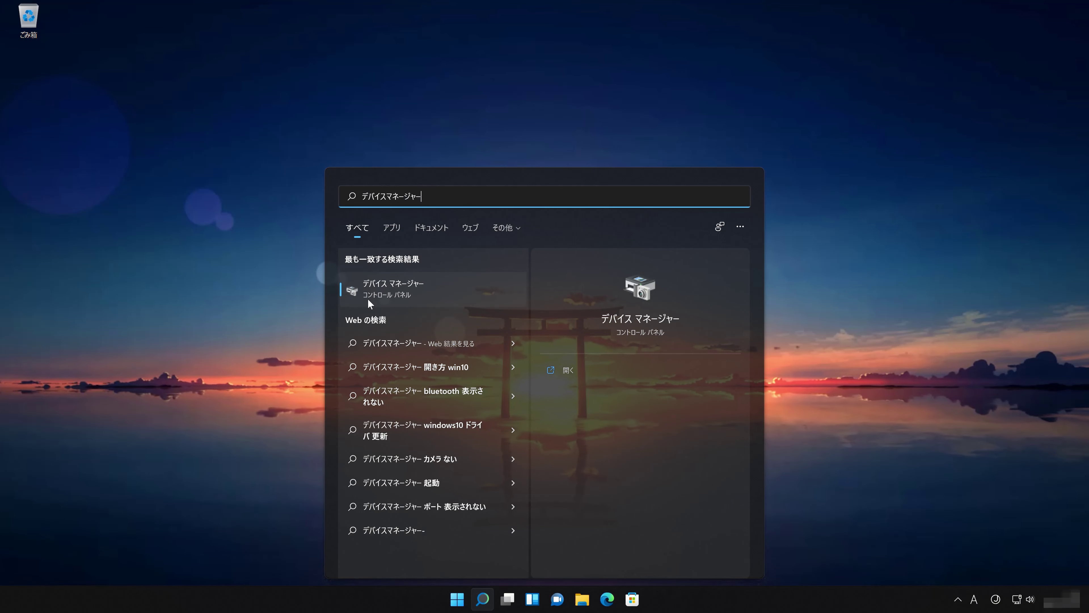
pyautogui.click(390, 293)
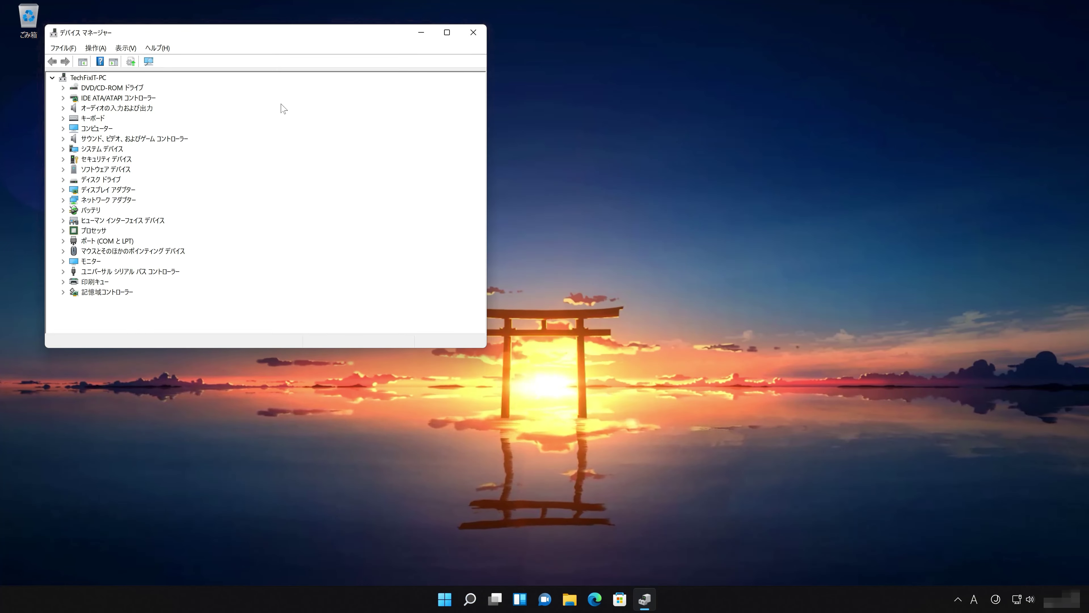
pyautogui.moveTo(255, 35); pyautogui.dragTo(552, 136)
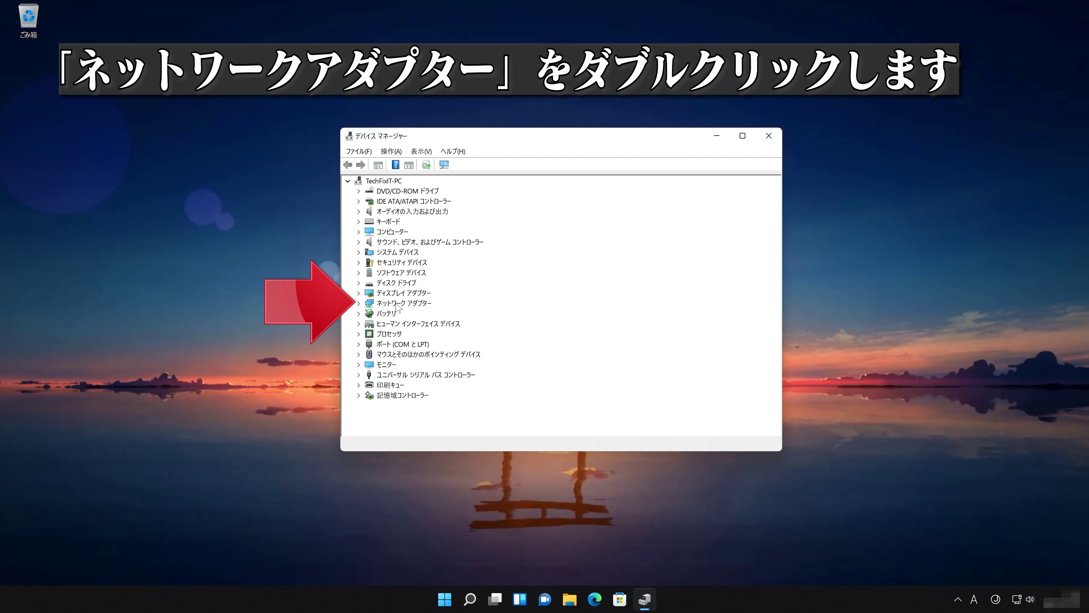
# Step: Show the driver properties of the Intel(R) 82574L Gigabit Network Connection under the network adapters
pyautogui.click(359, 304)
pyautogui.click(383, 314)
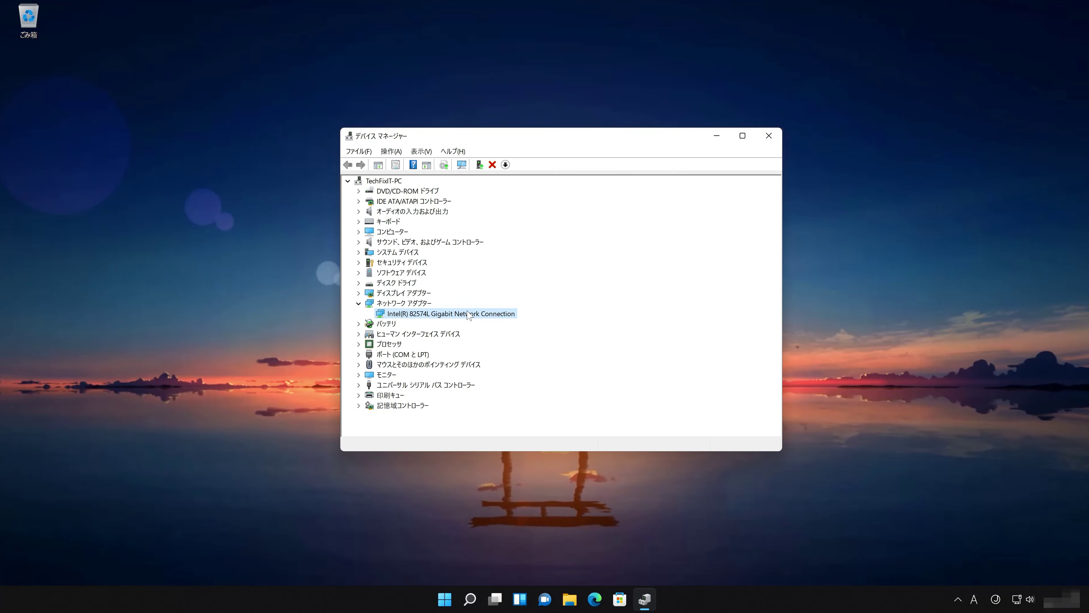
pyautogui.rightClick(469, 316)
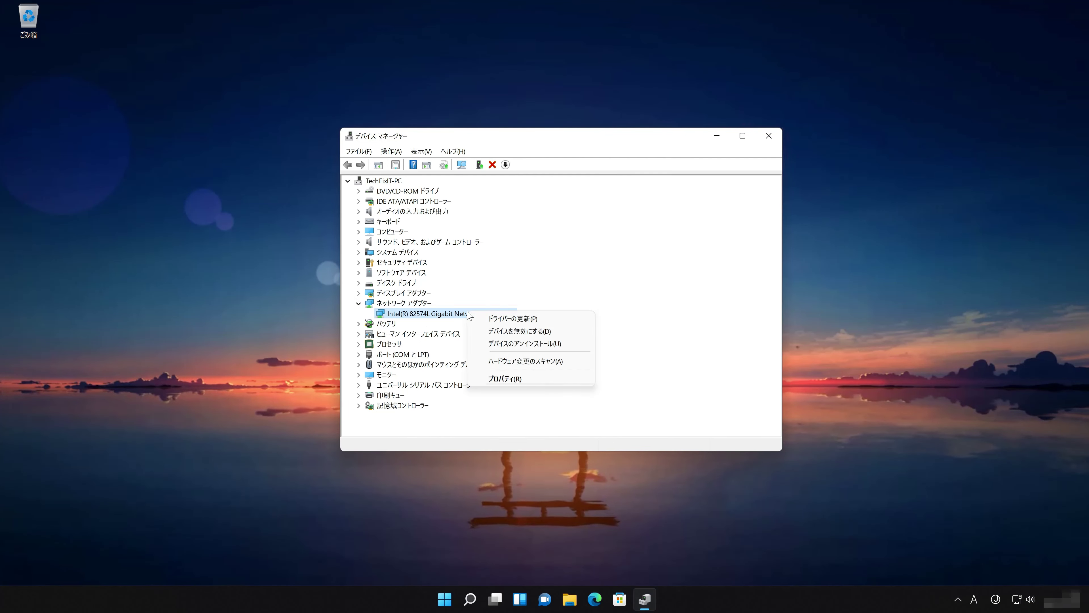
pyautogui.click(527, 379)
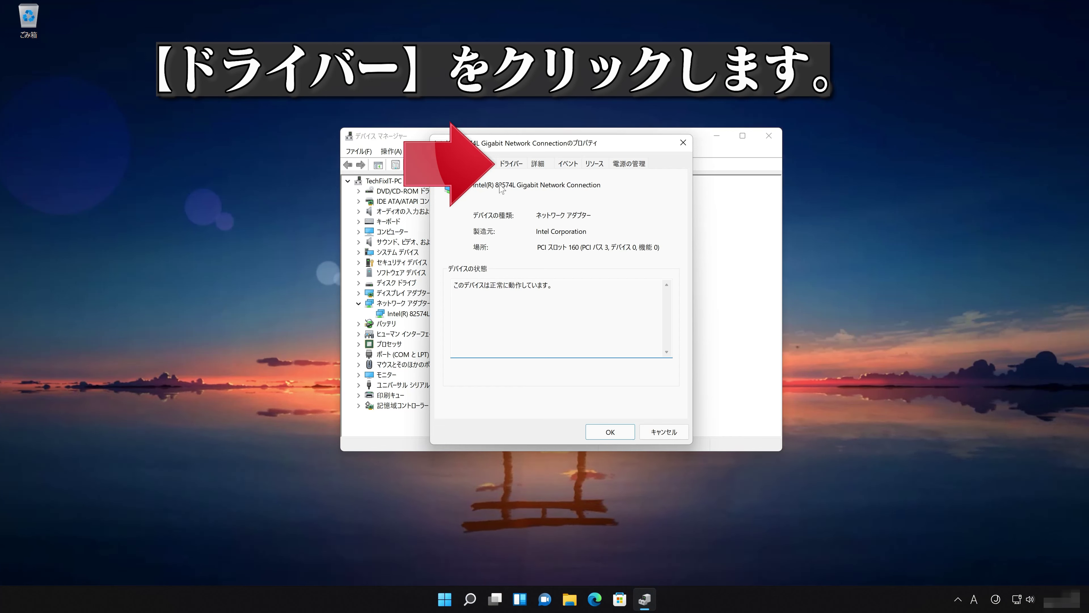
pyautogui.click(511, 166)
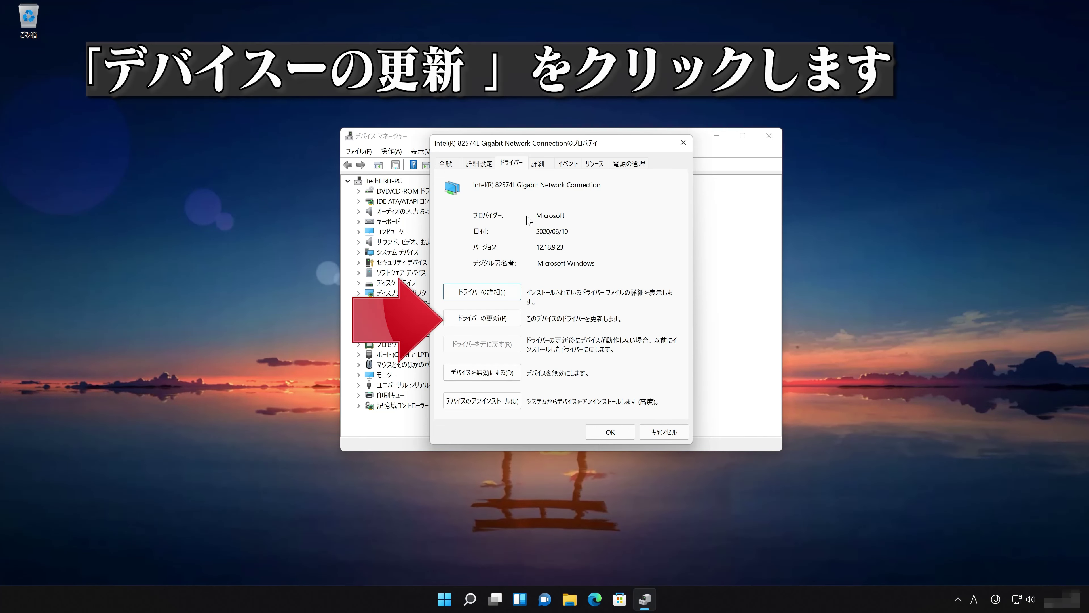
# Step: Update the adapter's driver manually with the compatible Intel(R) 82574L Gigabit Network Connection model from the computer's driver list, and close the wizard and properties
pyautogui.click(490, 320)
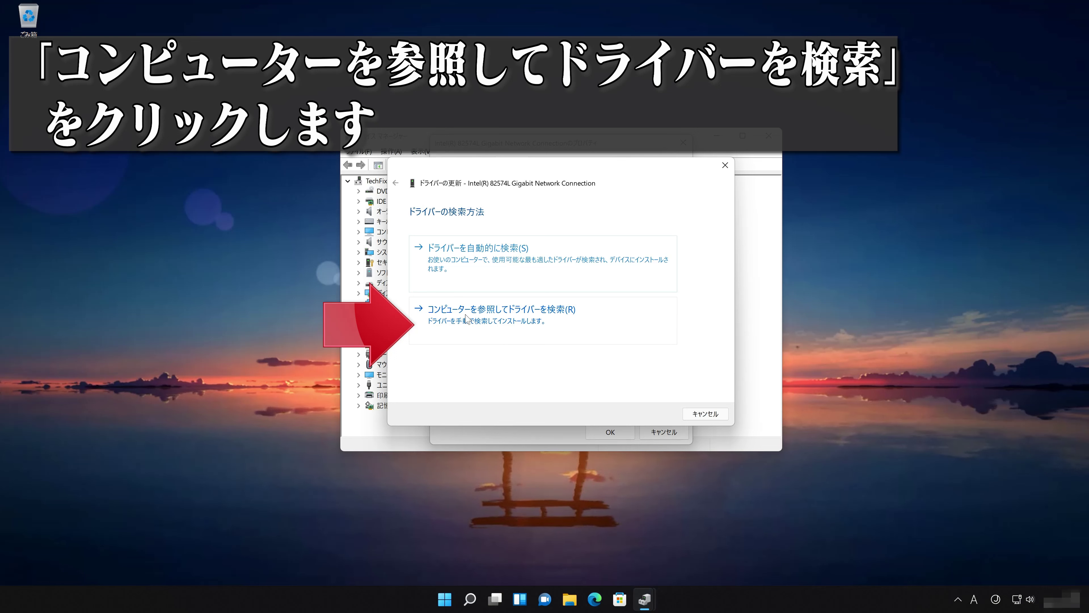
pyautogui.click(566, 326)
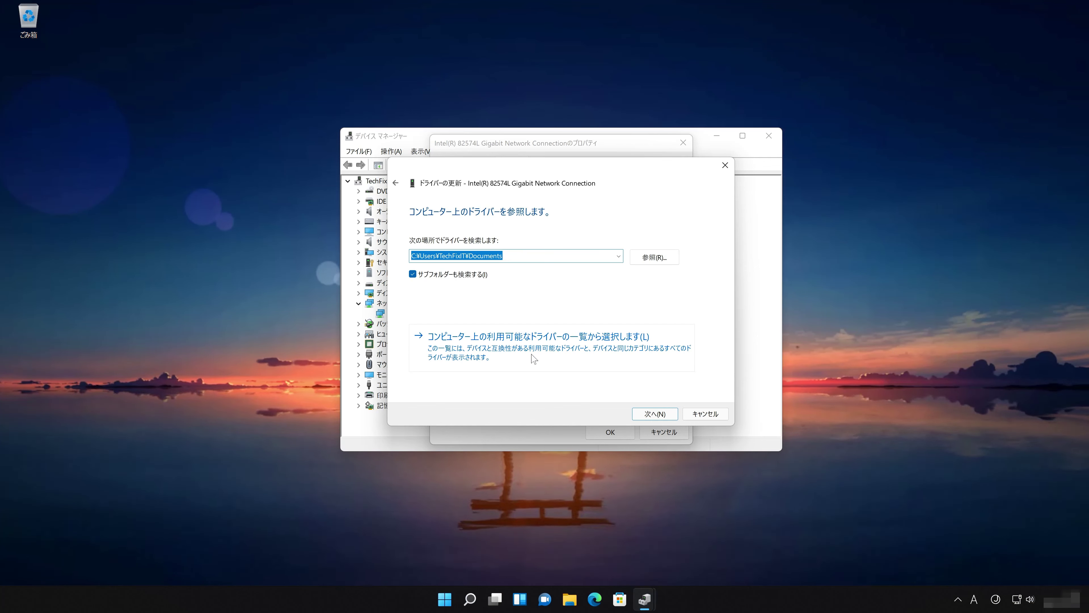
pyautogui.click(582, 354)
pyautogui.click(535, 312)
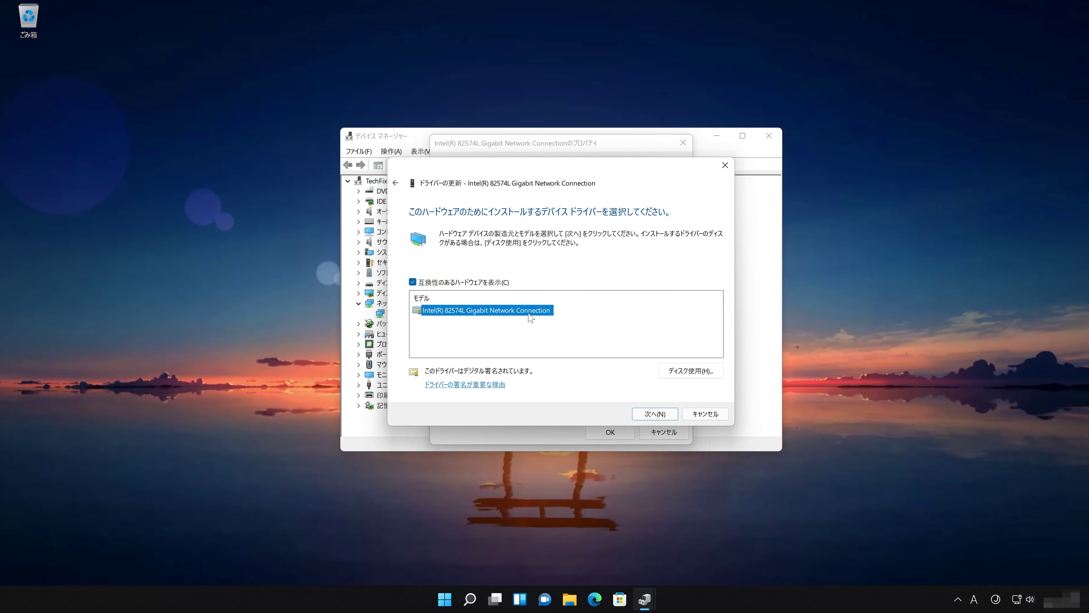
pyautogui.click(661, 414)
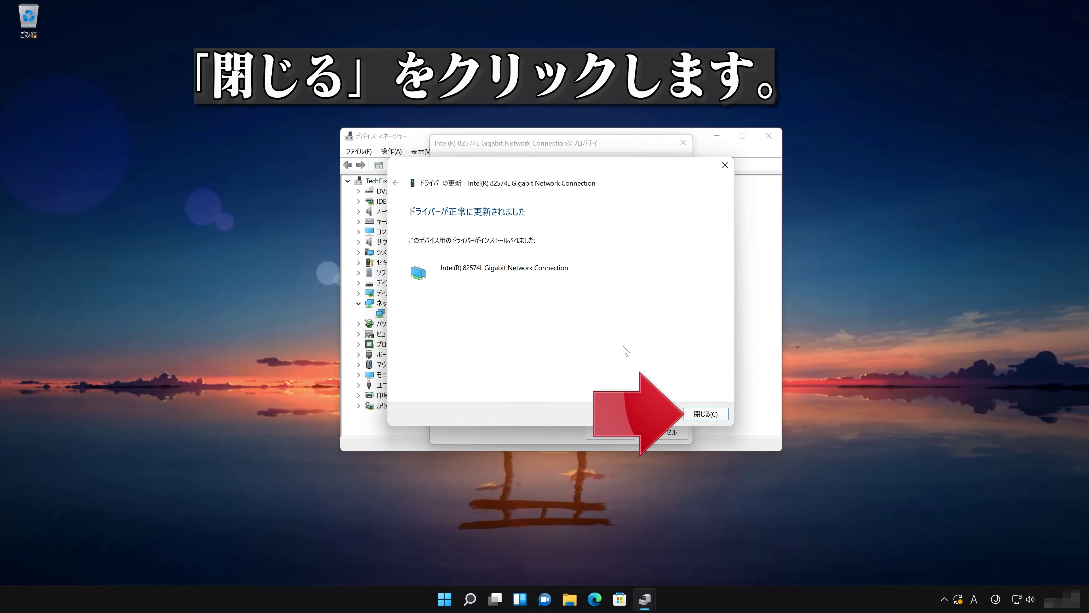
pyautogui.click(706, 413)
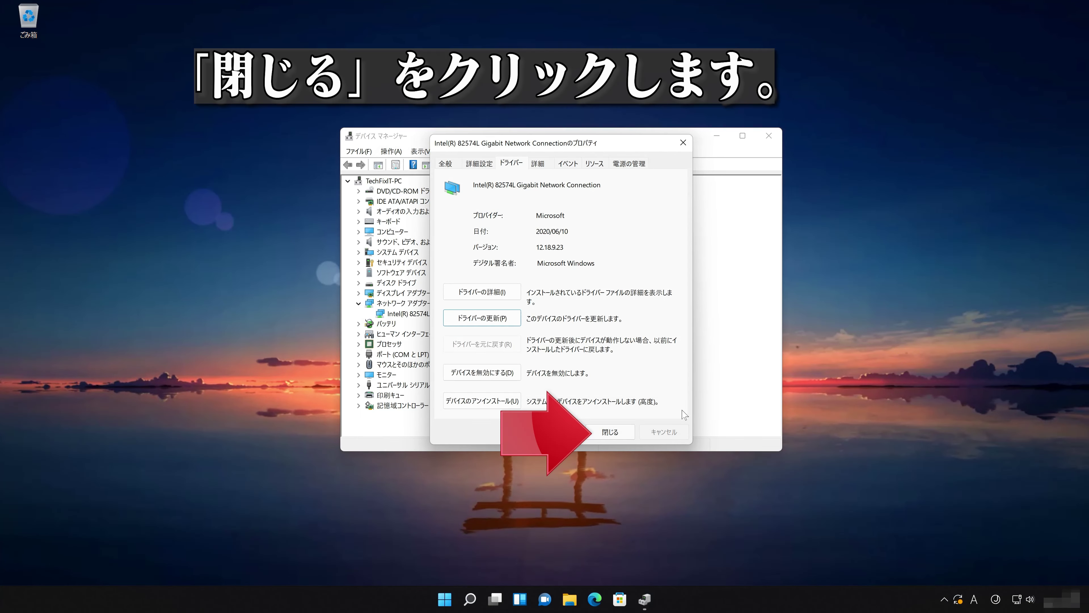
pyautogui.click(609, 431)
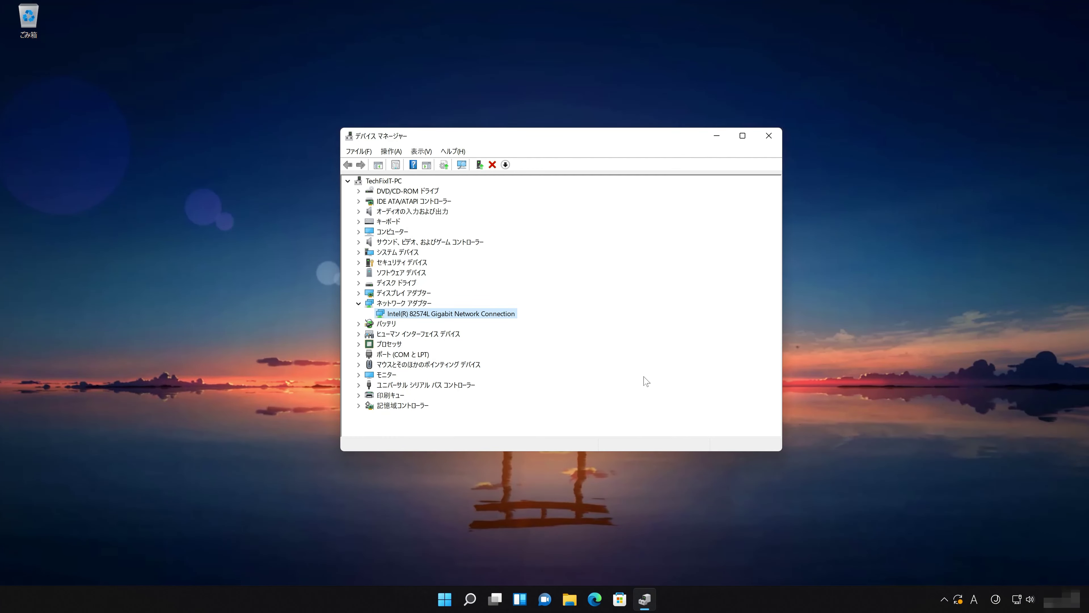
# Step: Close Device Manager and restart the PC with the pending updates installed (更新して再起動)
pyautogui.click(769, 135)
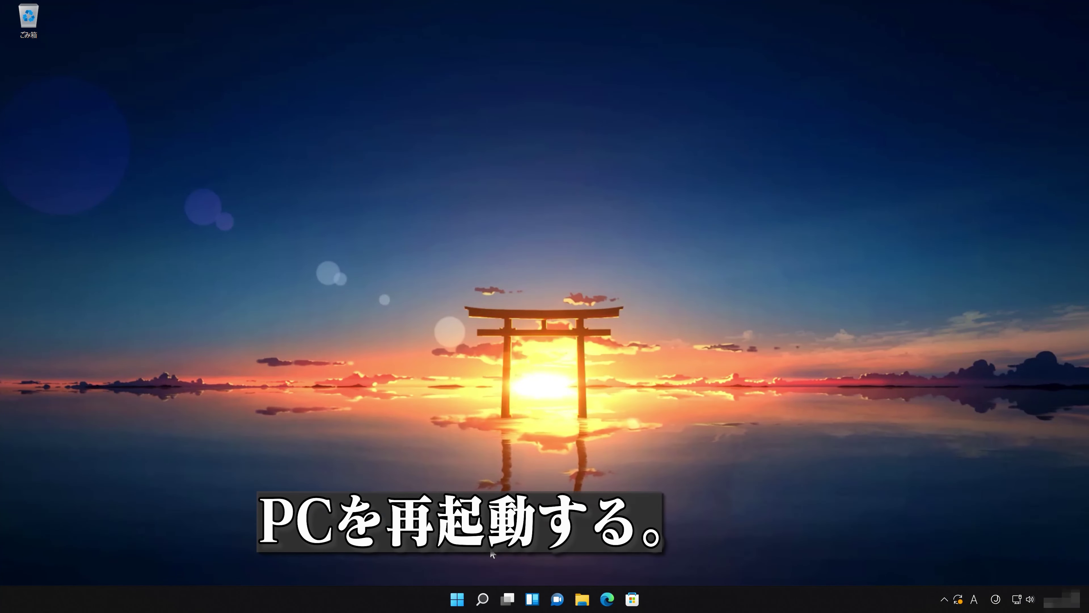
pyautogui.click(458, 599)
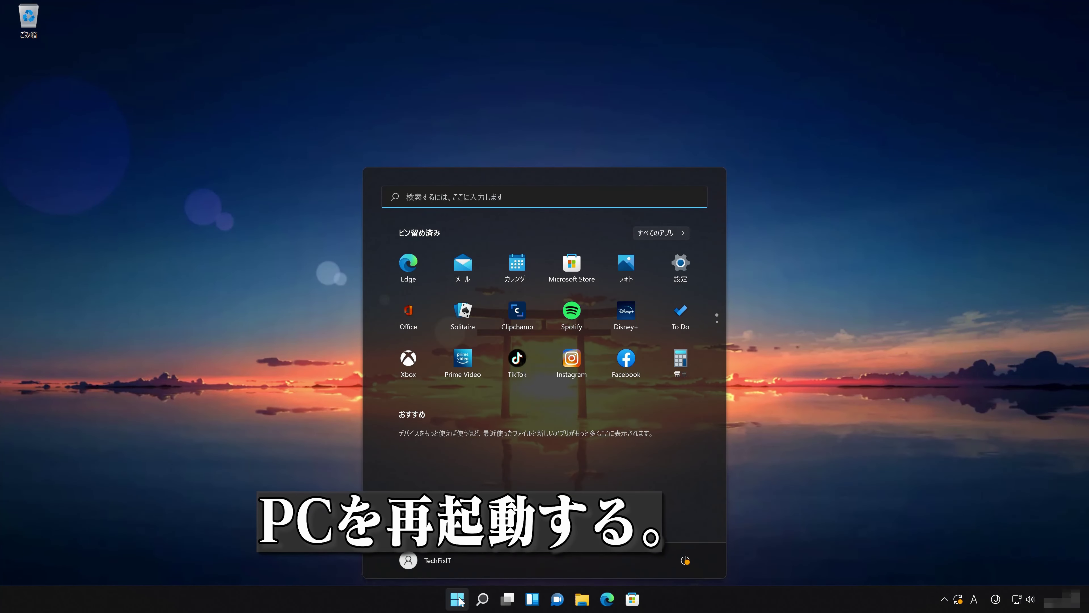
pyautogui.click(683, 559)
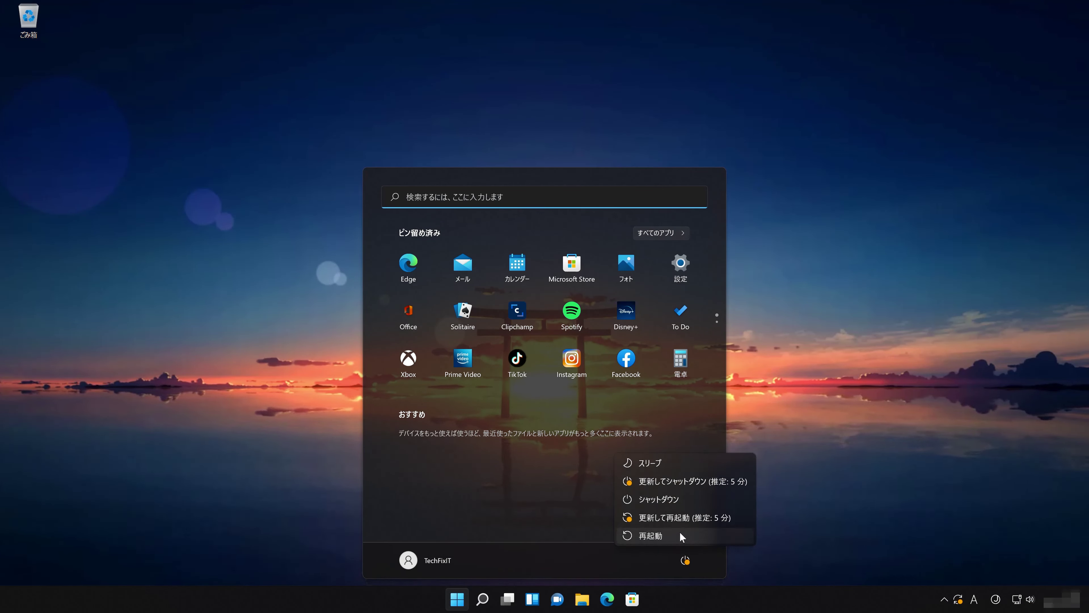
pyautogui.click(685, 512)
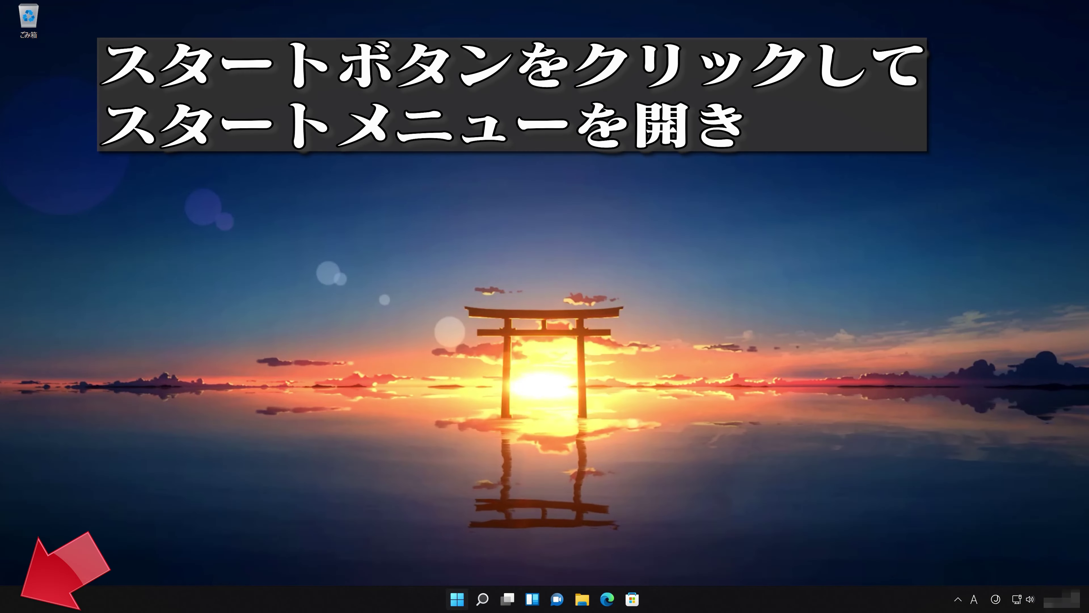
# Step: Search for デバイスマネージャー, open Device Manager and move its window to the middle of the desktop
pyautogui.click(457, 599)
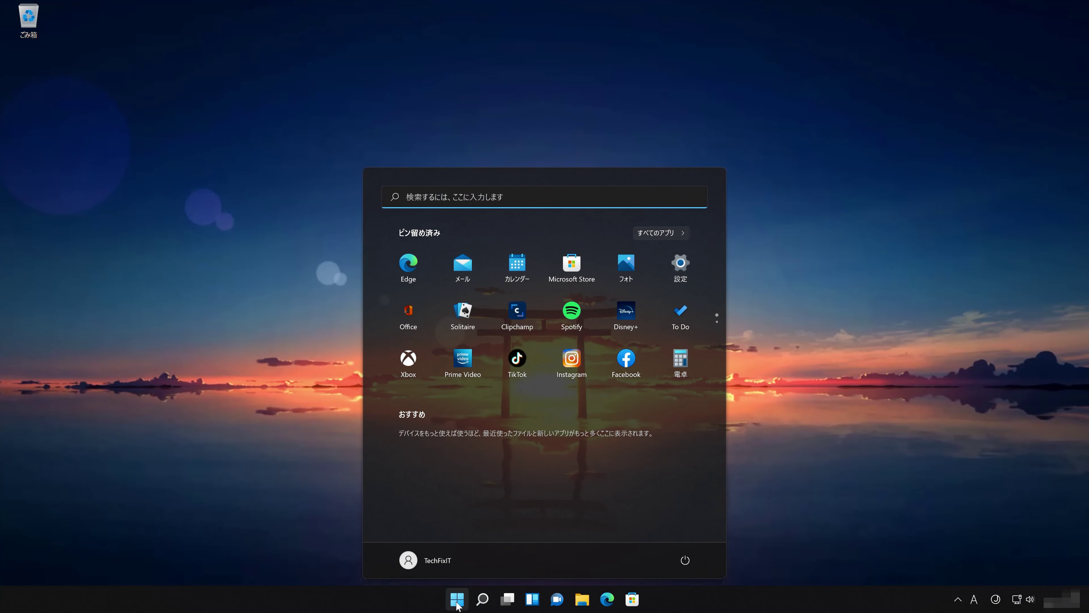
pyautogui.write('デバイスマネージャー')
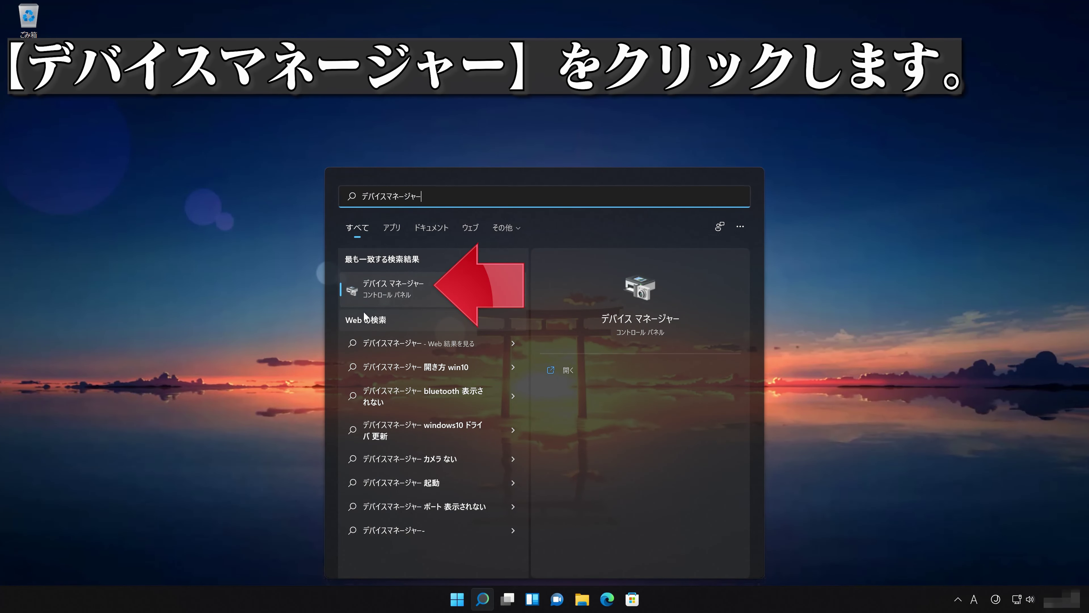
pyautogui.click(395, 291)
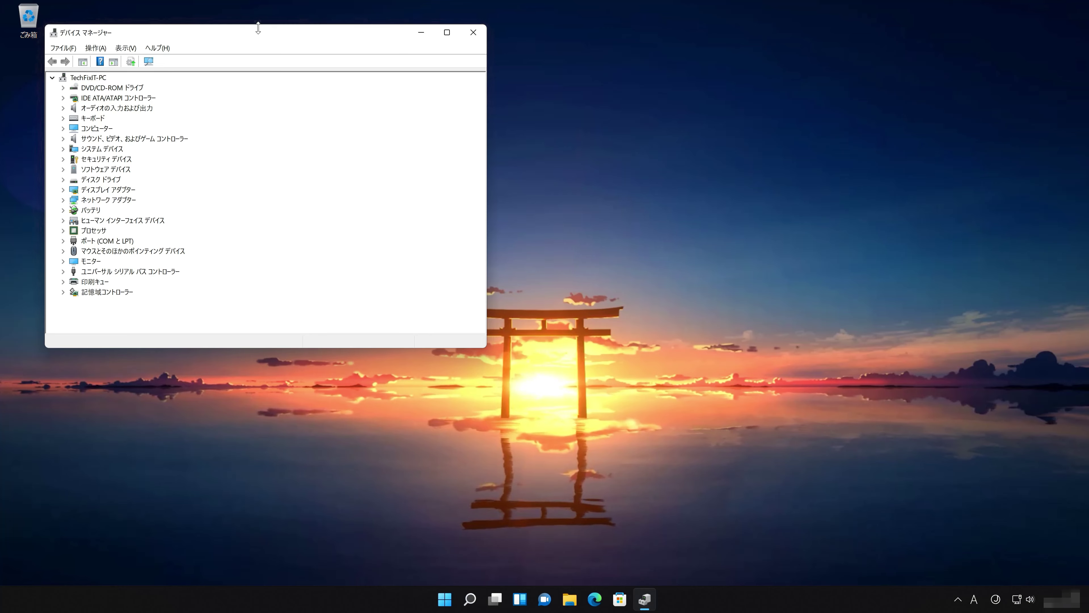
pyautogui.moveTo(275, 33); pyautogui.dragTo(589, 170)
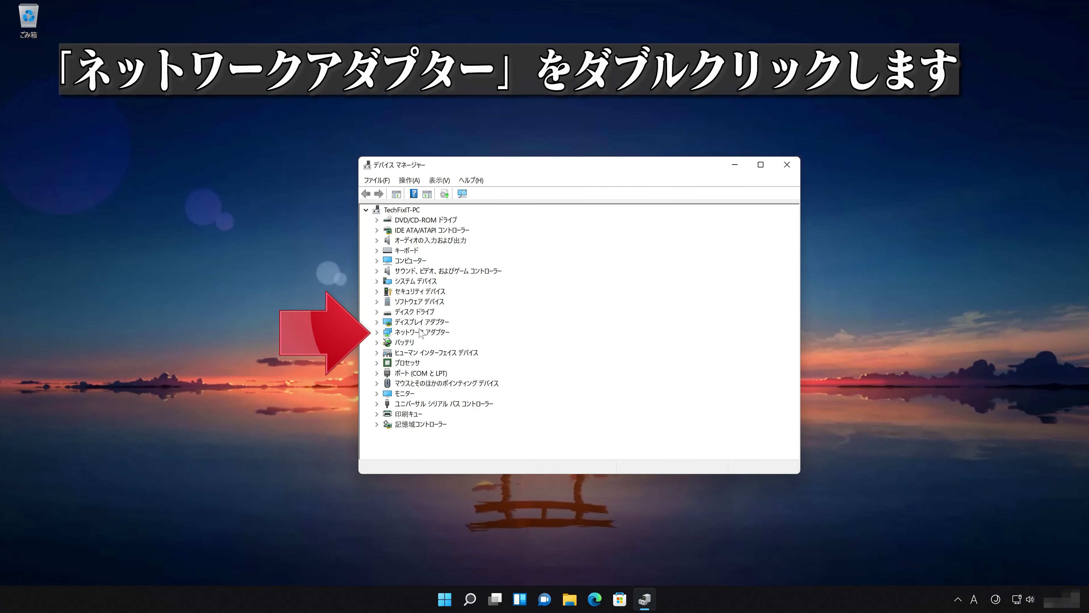
# Step: Show the driver properties of the Intel(R) 82574L Gigabit Network Connection under the network adapters
pyautogui.click(377, 332)
pyautogui.click(410, 343)
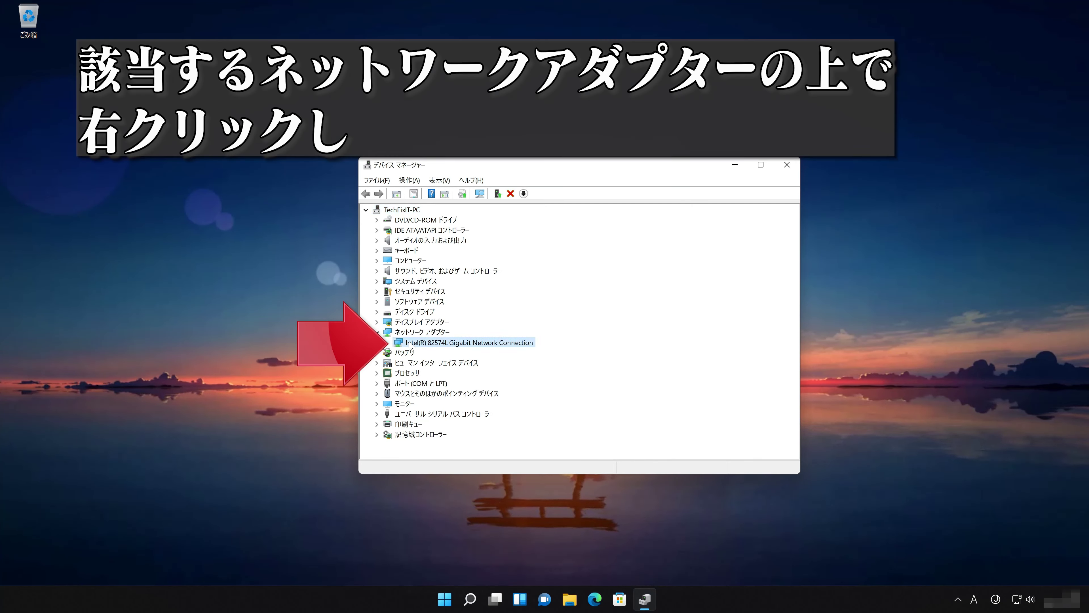
pyautogui.rightClick(480, 344)
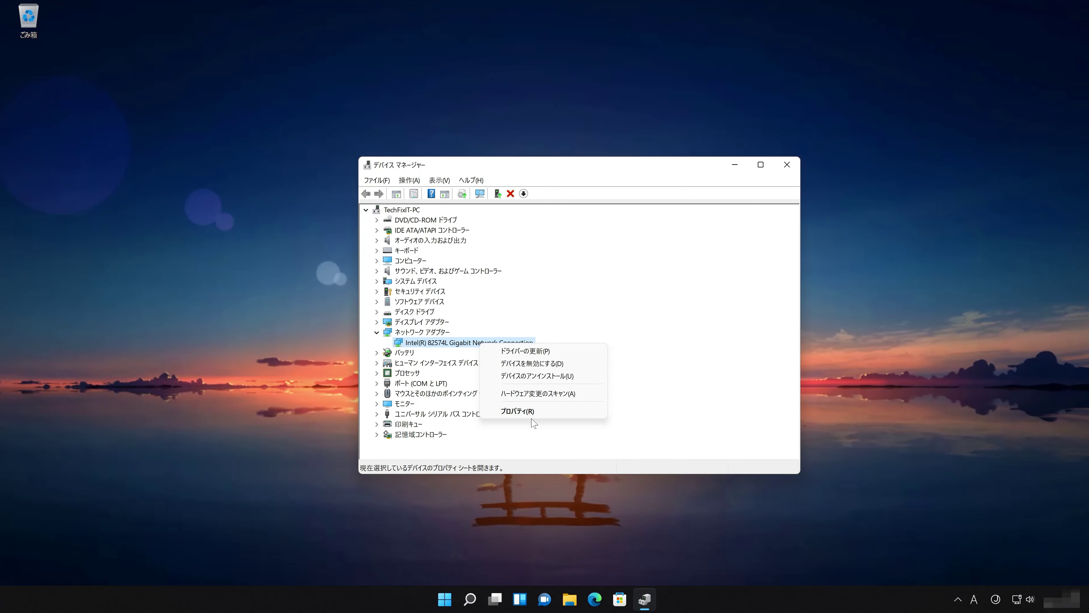
pyautogui.click(553, 411)
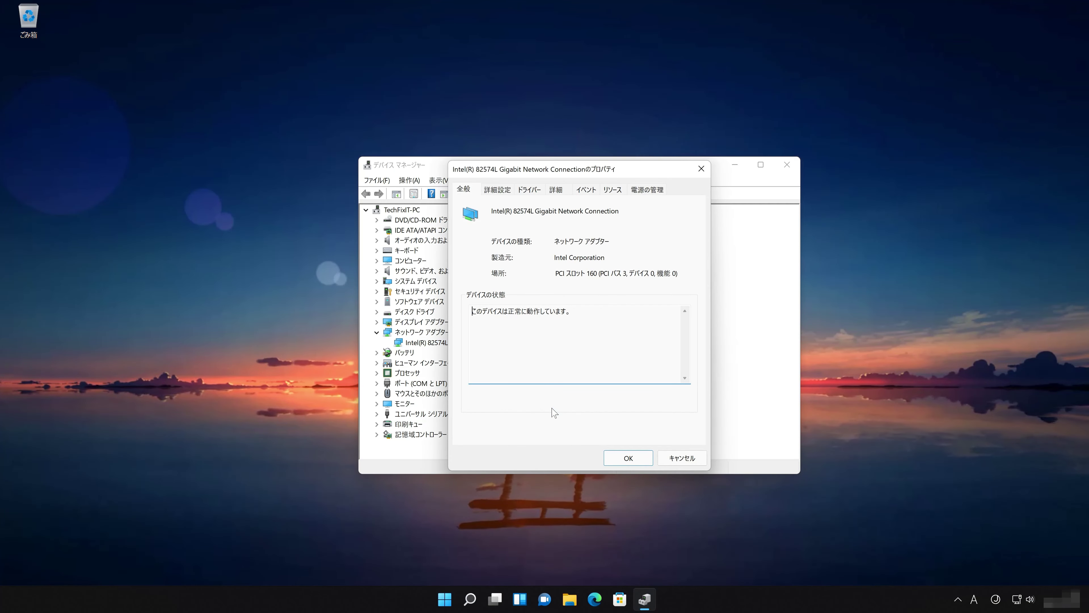
pyautogui.click(530, 190)
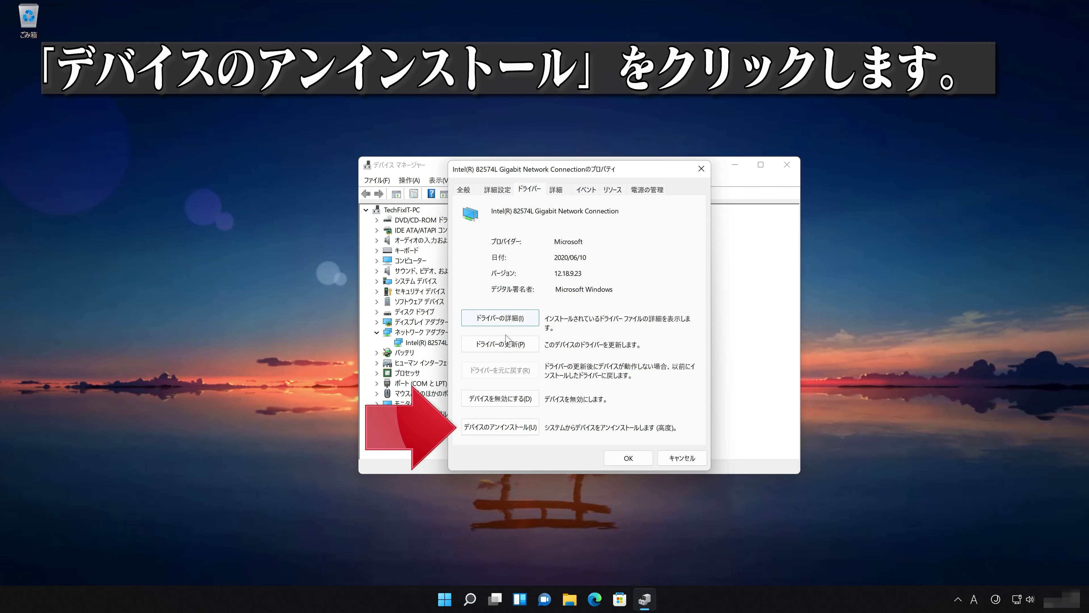
# Step: Uninstall the Intel(R) 82574L Gigabit Network Connection device from the system and close Device Manager
pyautogui.click(519, 427)
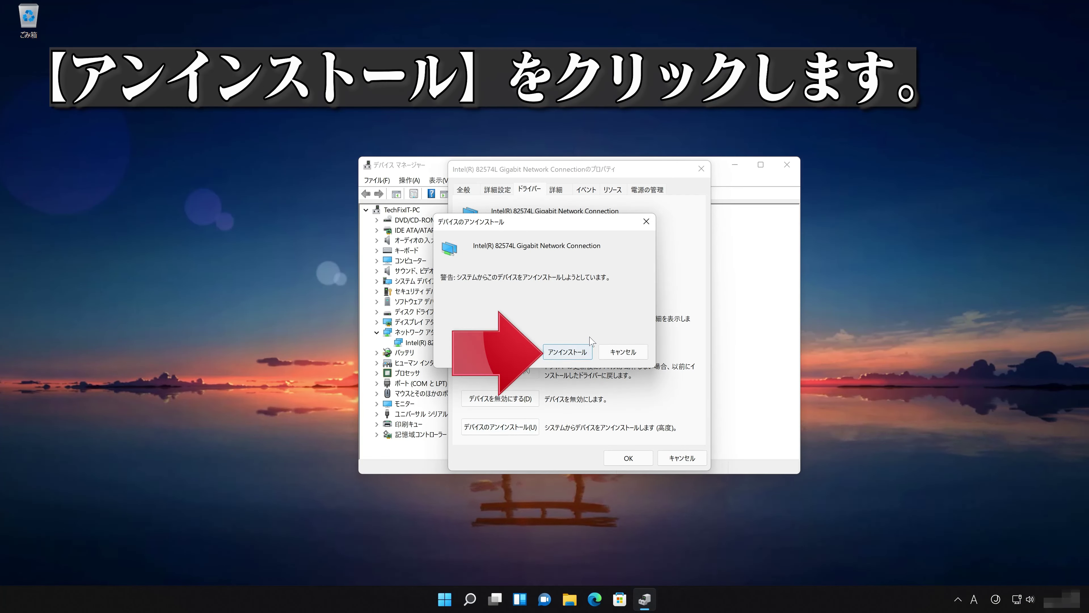
pyautogui.click(566, 351)
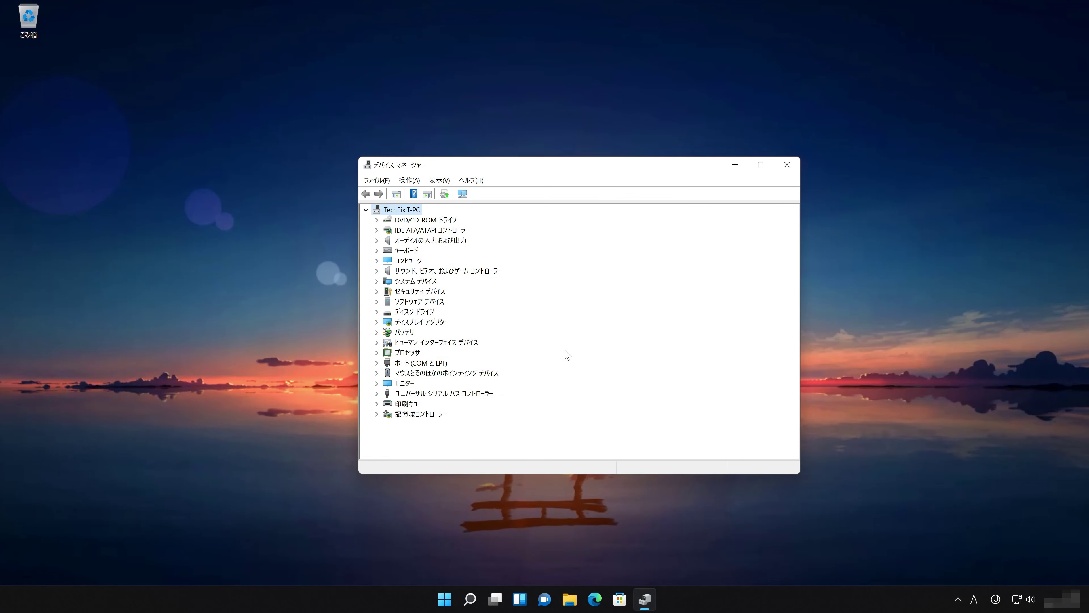
pyautogui.click(787, 165)
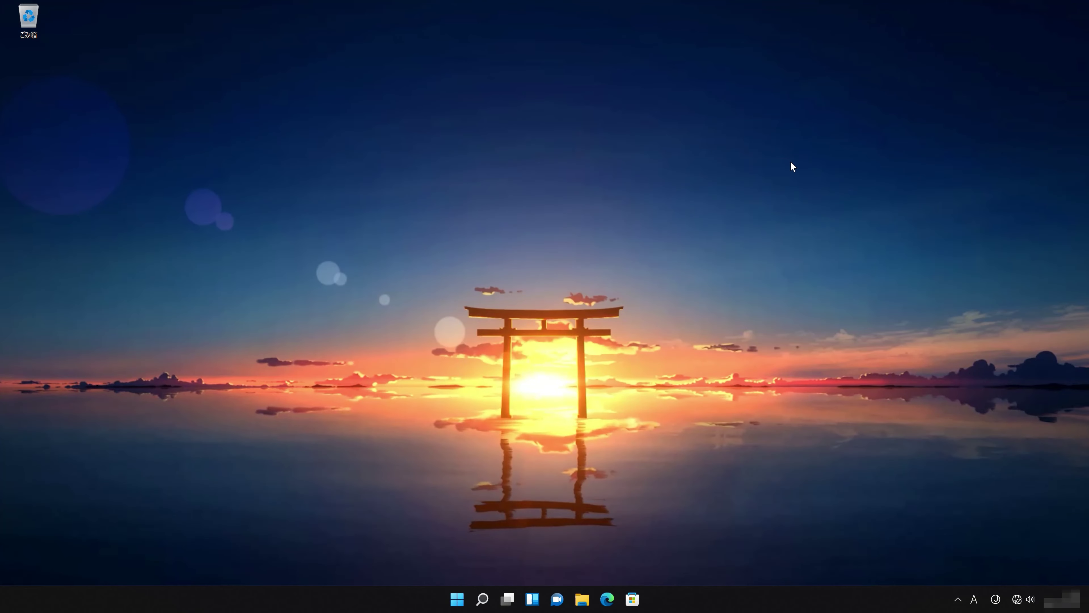
# Step: Restart the PC after uninstalling the network adapter
pyautogui.click(457, 601)
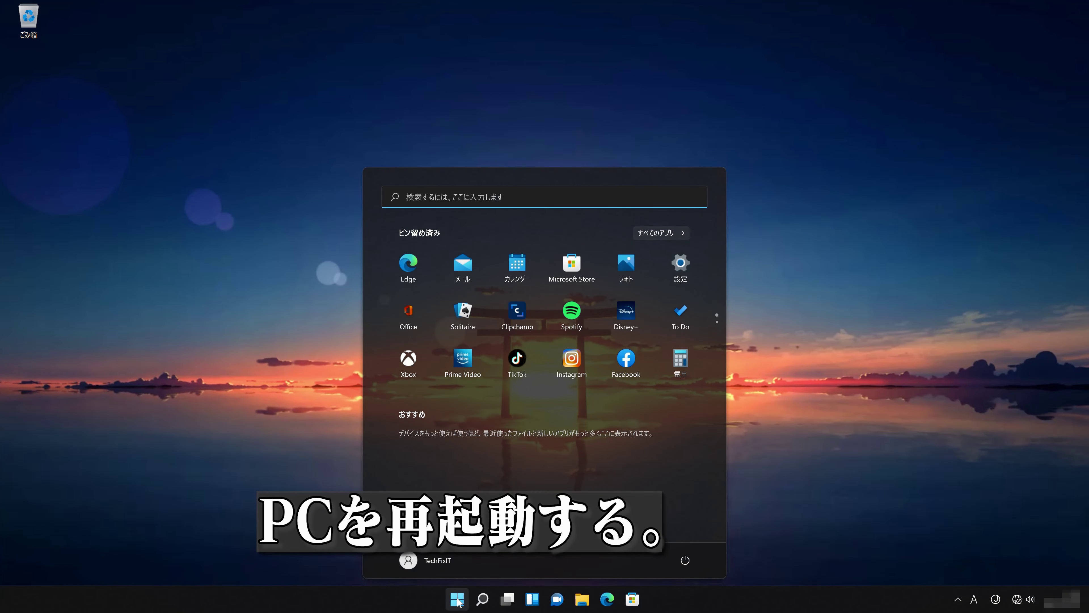
pyautogui.click(681, 560)
pyautogui.click(686, 536)
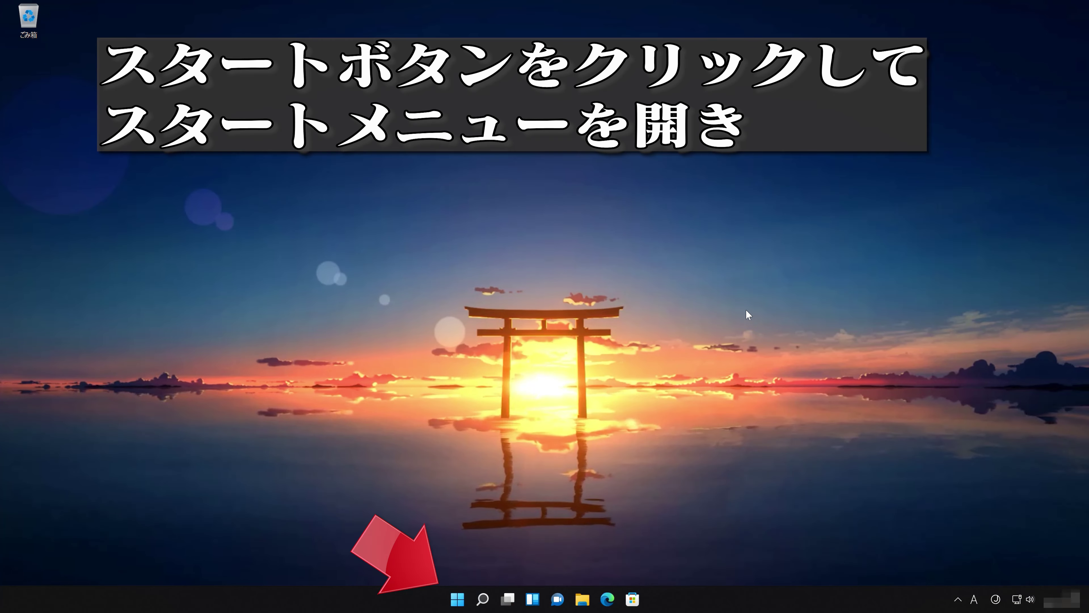
# Step: Search for コントロールパネル and open Control Panel
pyautogui.click(458, 599)
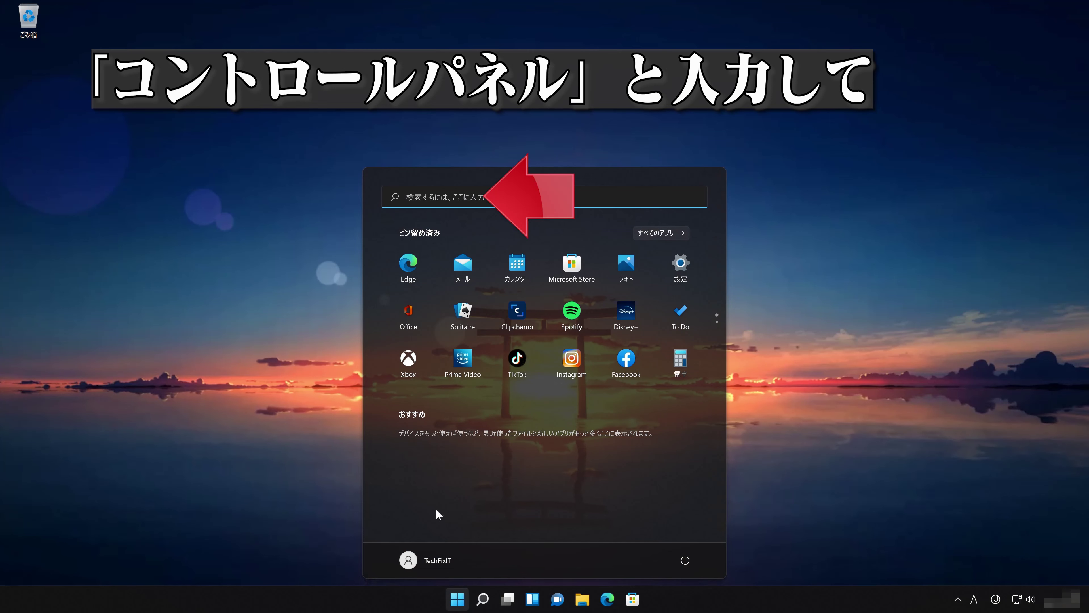
pyautogui.click(457, 199)
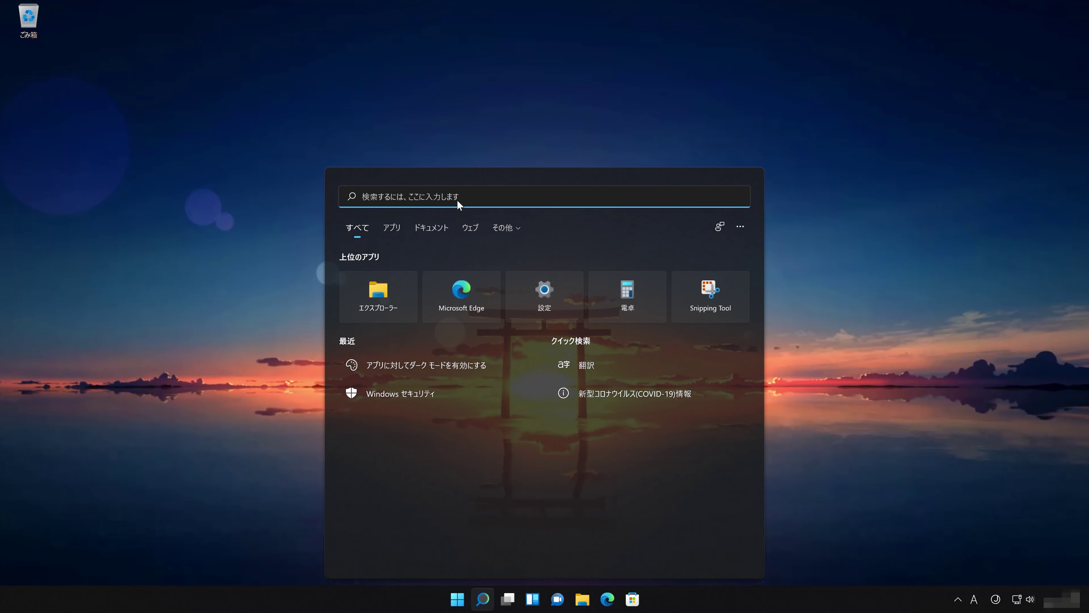
pyautogui.write('コントロールパネル')
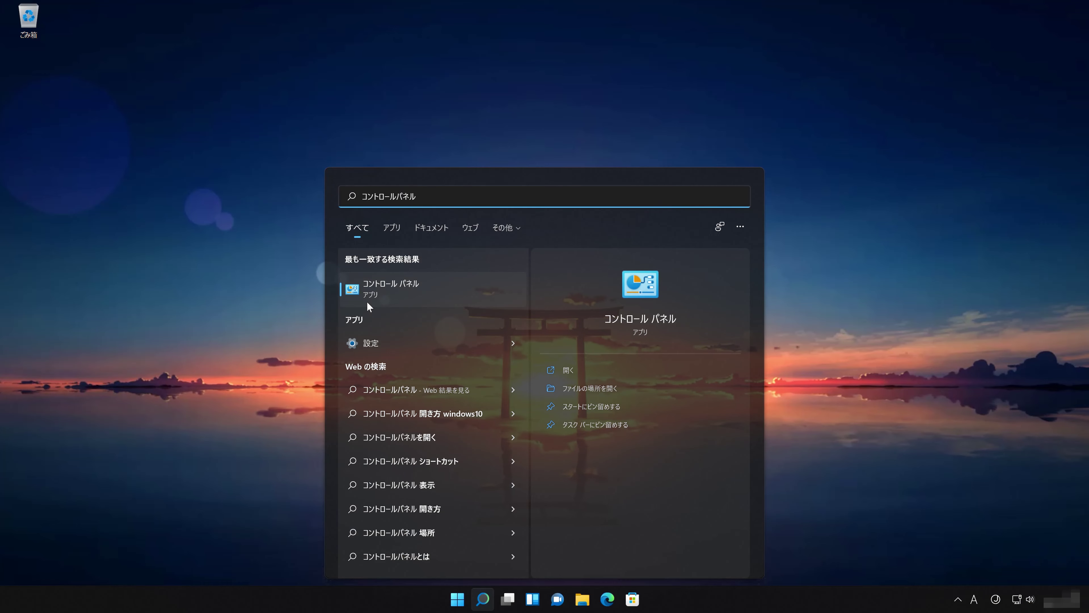
pyautogui.click(401, 293)
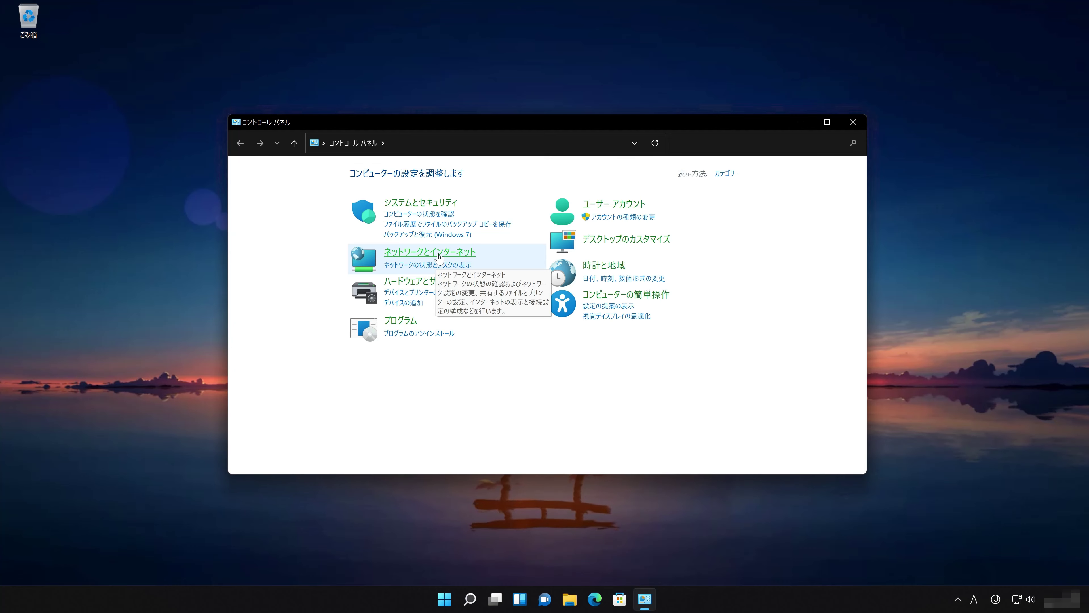
# Step: Go to ネットワークと共有センター under ネットワークとインターネット and open the adapter settings
pyautogui.click(439, 257)
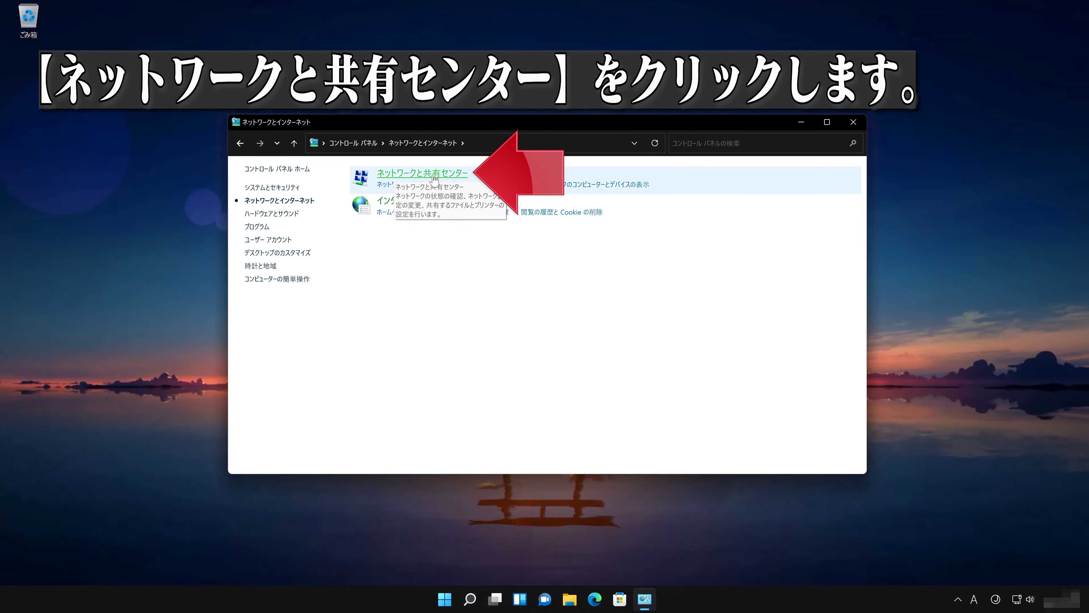
pyautogui.click(450, 174)
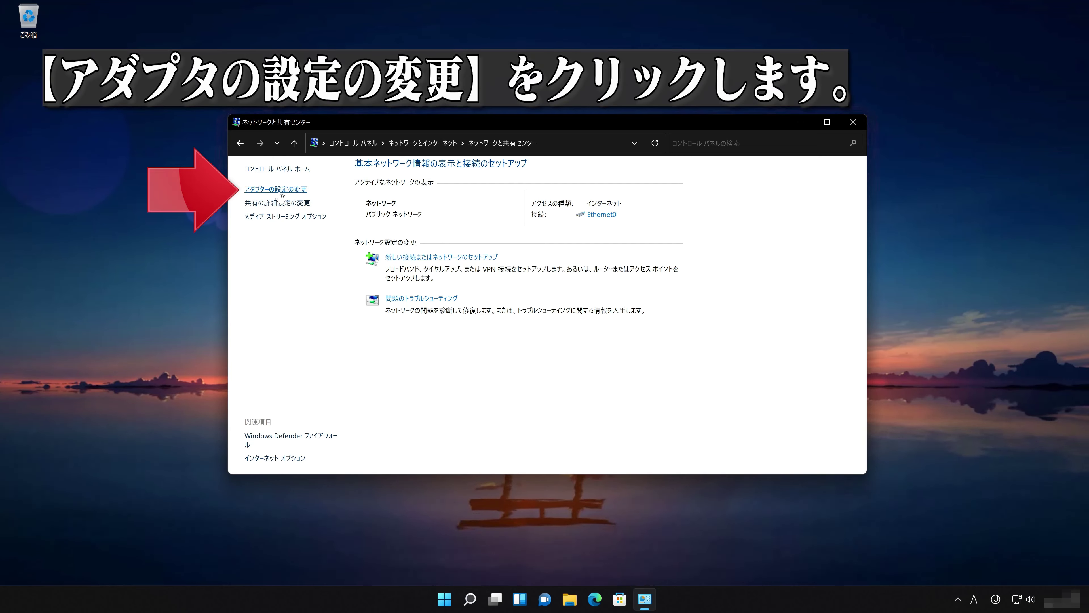
pyautogui.click(294, 191)
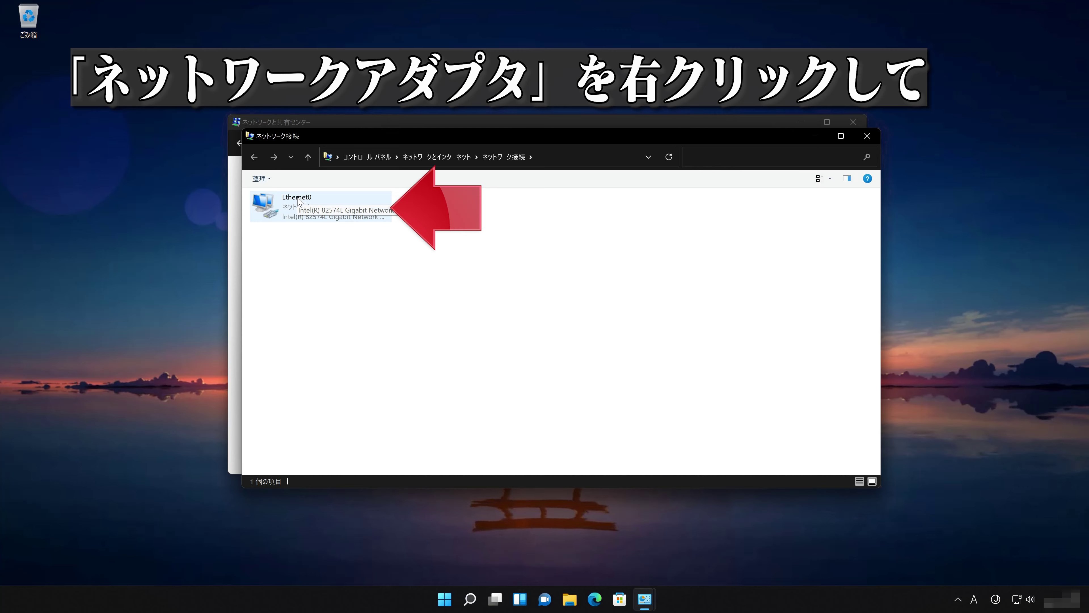
# Step: Open the Ethernet0 connection's properties, move the dialog to mid-screen and show the インターネット プロトコル バージョン 4 (TCP/IPv4) properties
pyautogui.rightClick(299, 201)
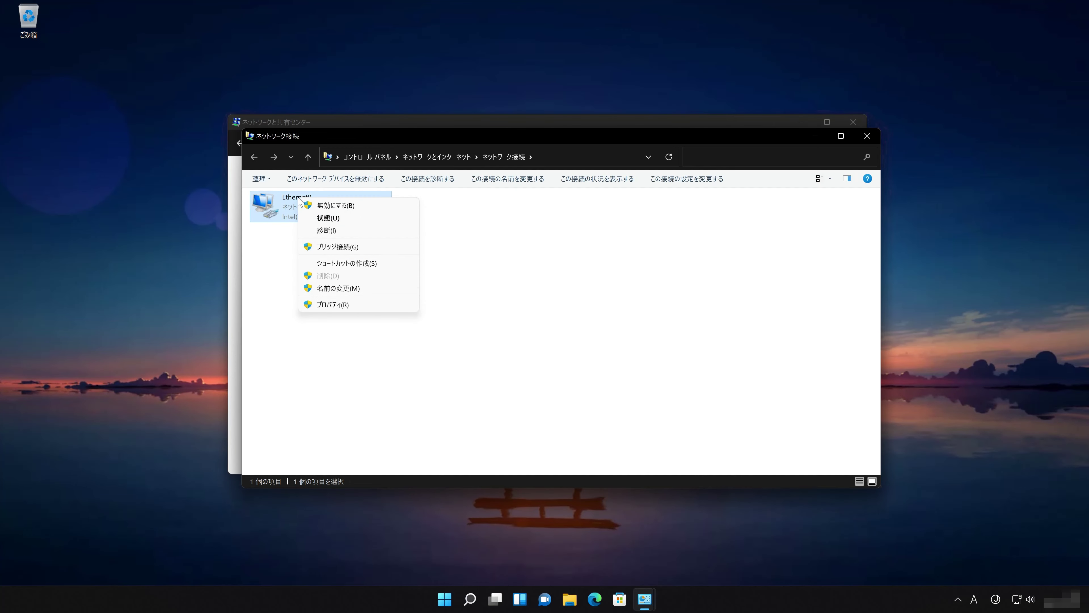
pyautogui.click(348, 305)
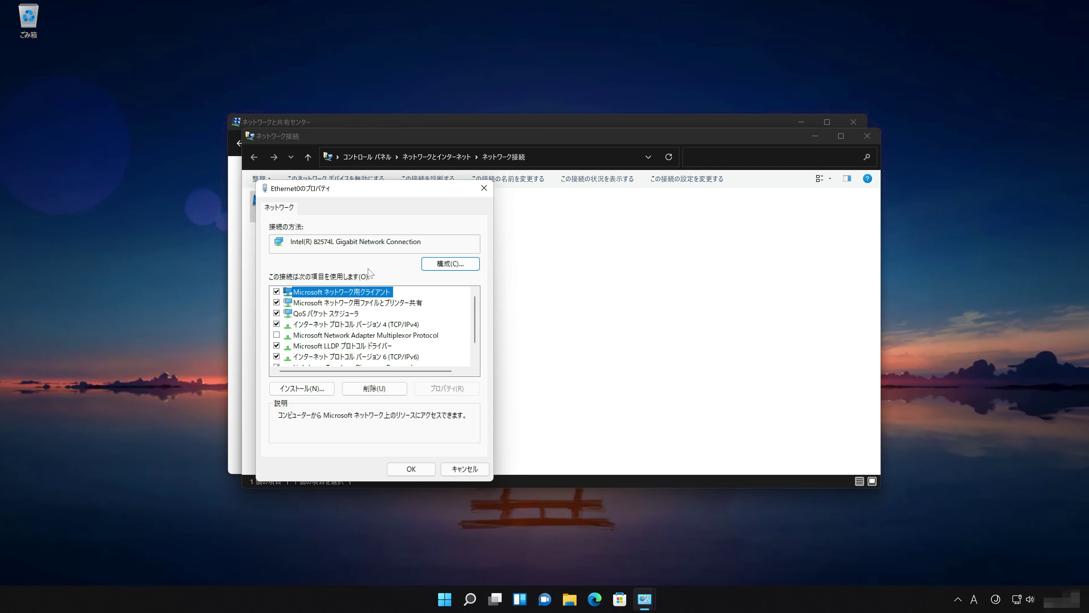
pyautogui.moveTo(387, 194); pyautogui.dragTo(567, 153)
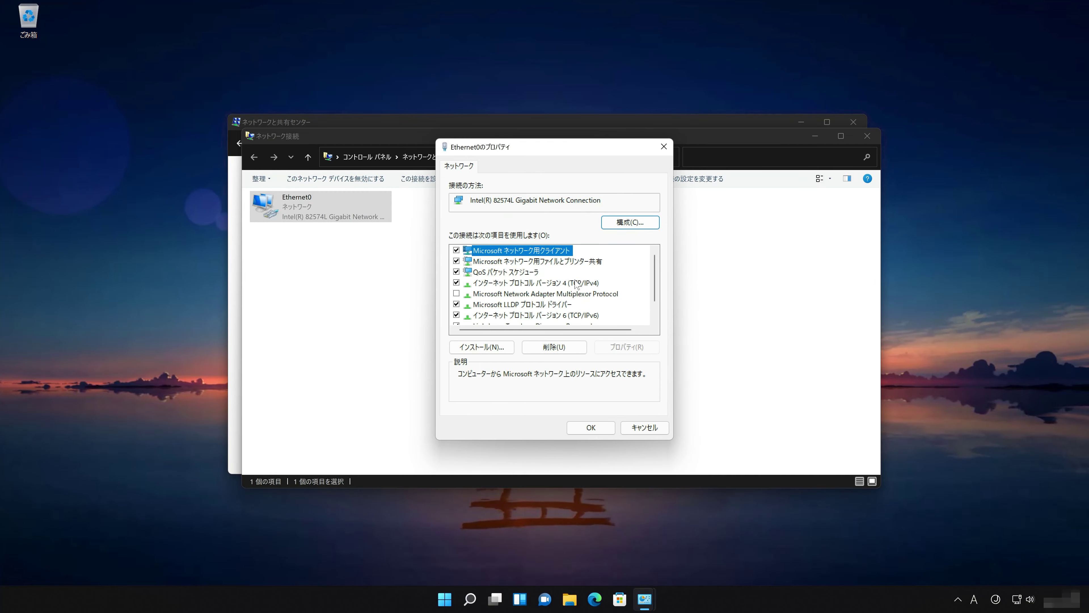
pyautogui.click(532, 283)
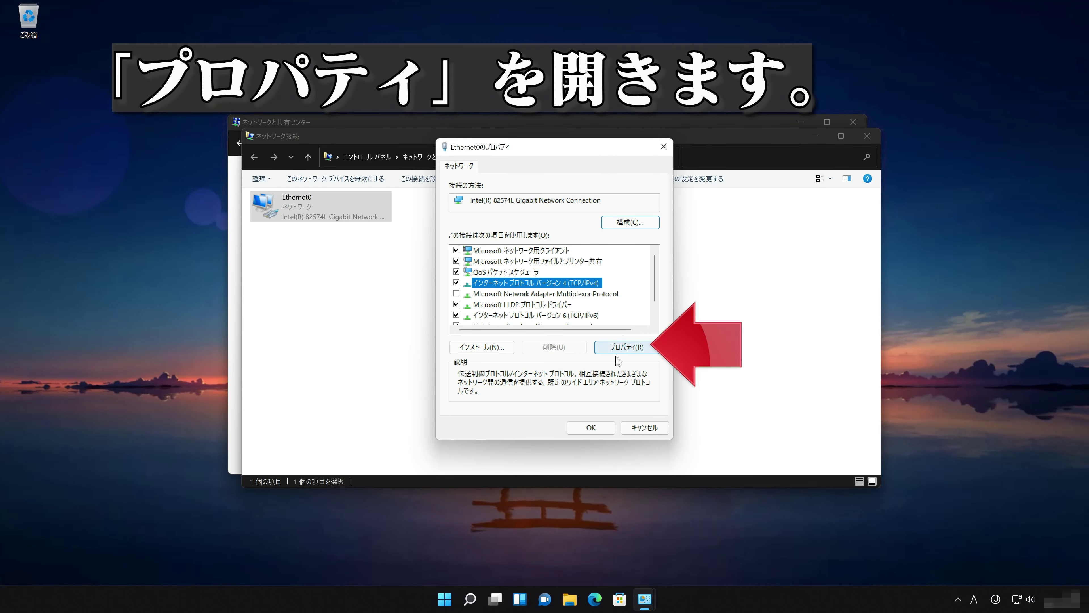
pyautogui.click(634, 350)
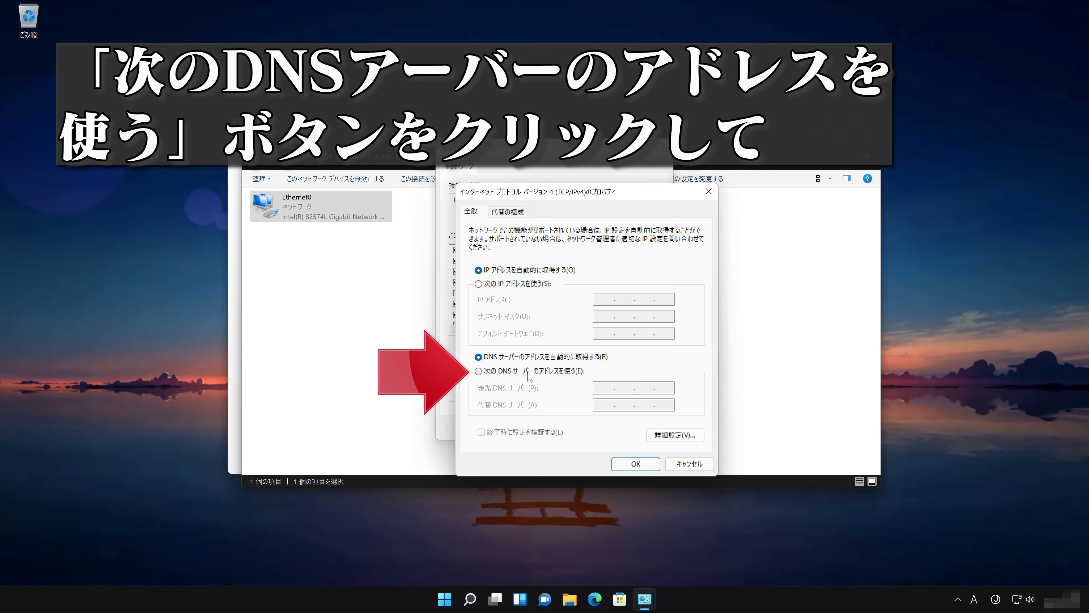
# Step: Set the preferred DNS server to 8.8.8.8 and the alternate to 8.8.4.4, apply the settings and close the network windows
pyautogui.click(478, 371)
pyautogui.write('8.8.4.4')
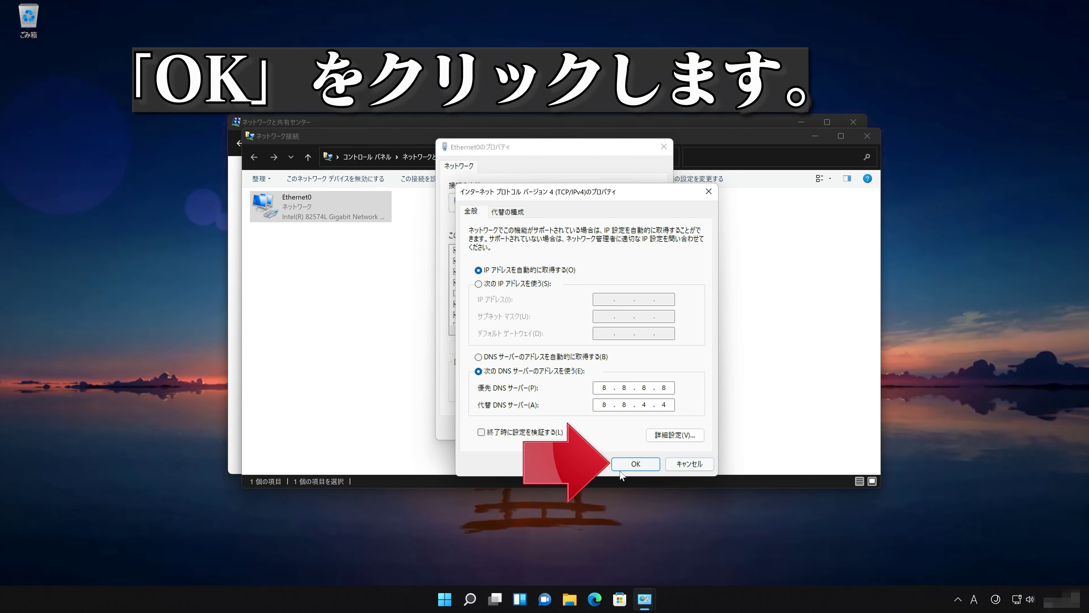
pyautogui.click(636, 464)
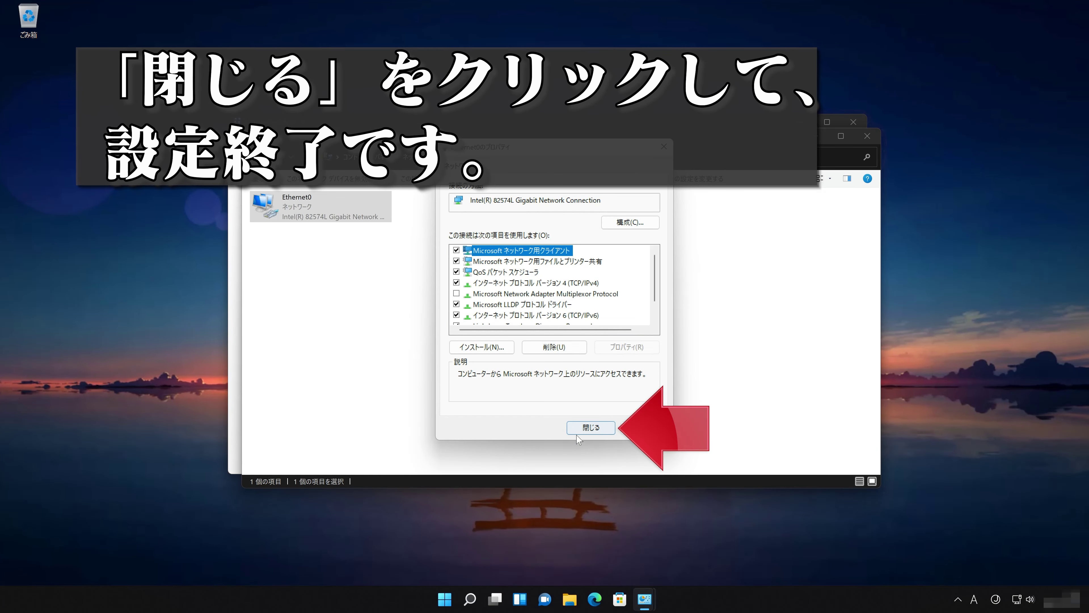
pyautogui.click(590, 428)
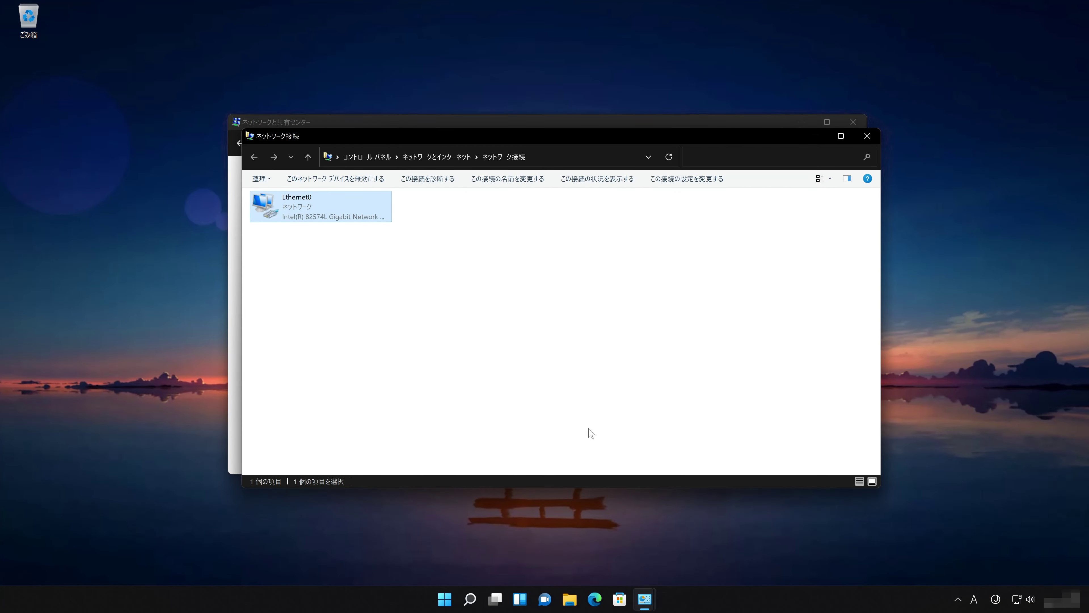
pyautogui.click(871, 138)
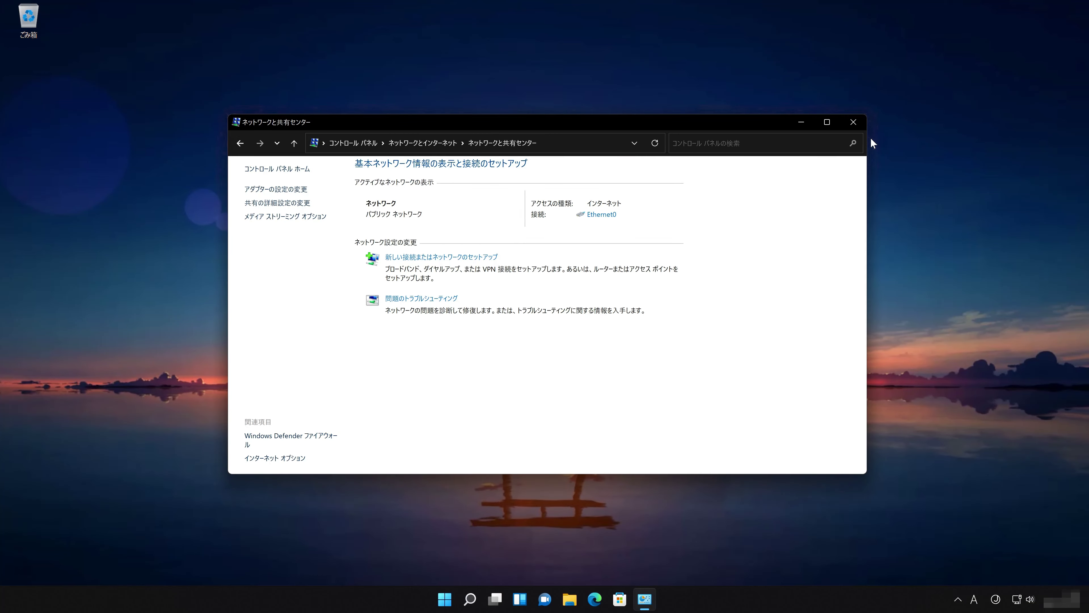
pyautogui.click(854, 122)
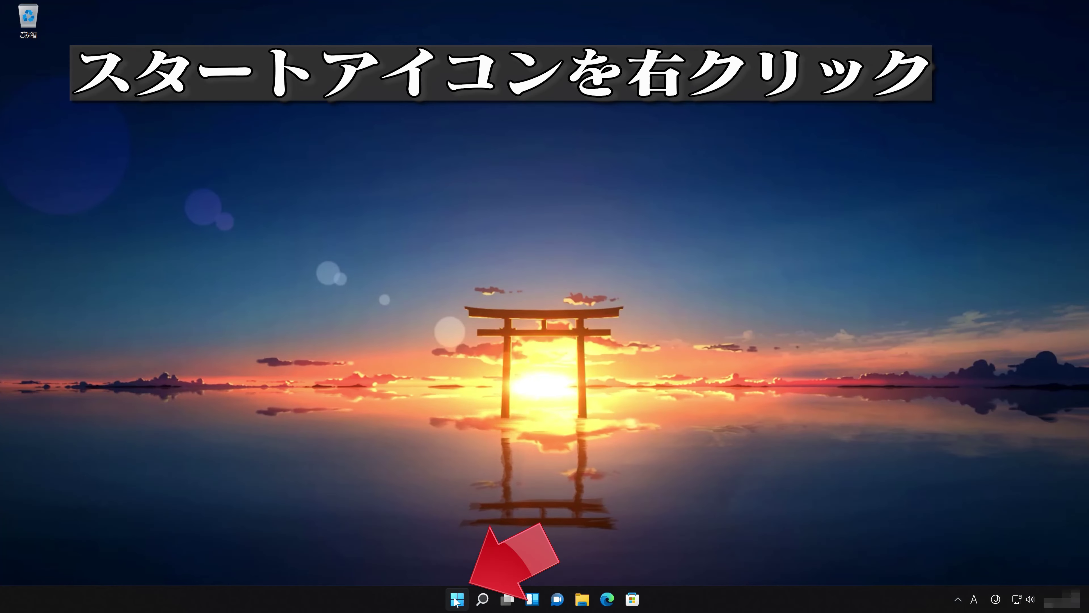
# Step: Search for cmd, run コマンド プロンプト as administrator and allow it to make changes to the device
pyautogui.click(456, 599)
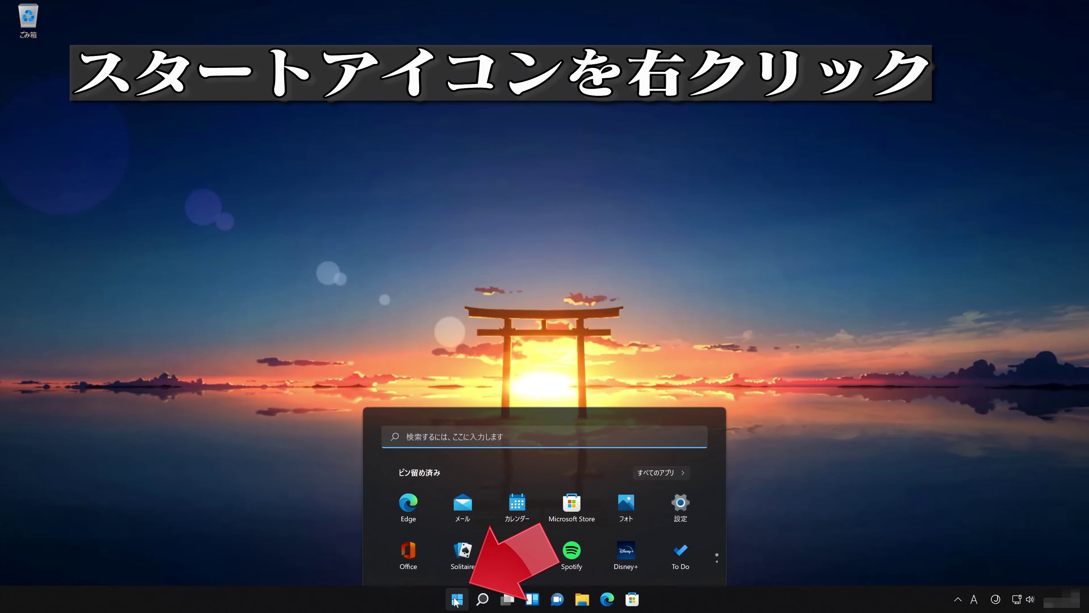
pyautogui.write('c')
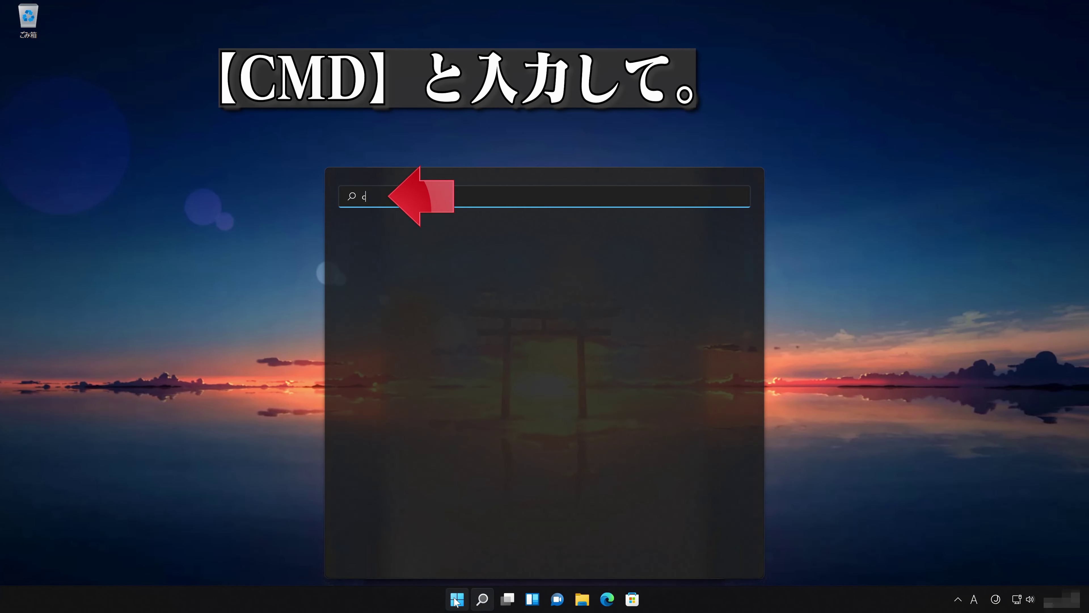
pyautogui.write('md')
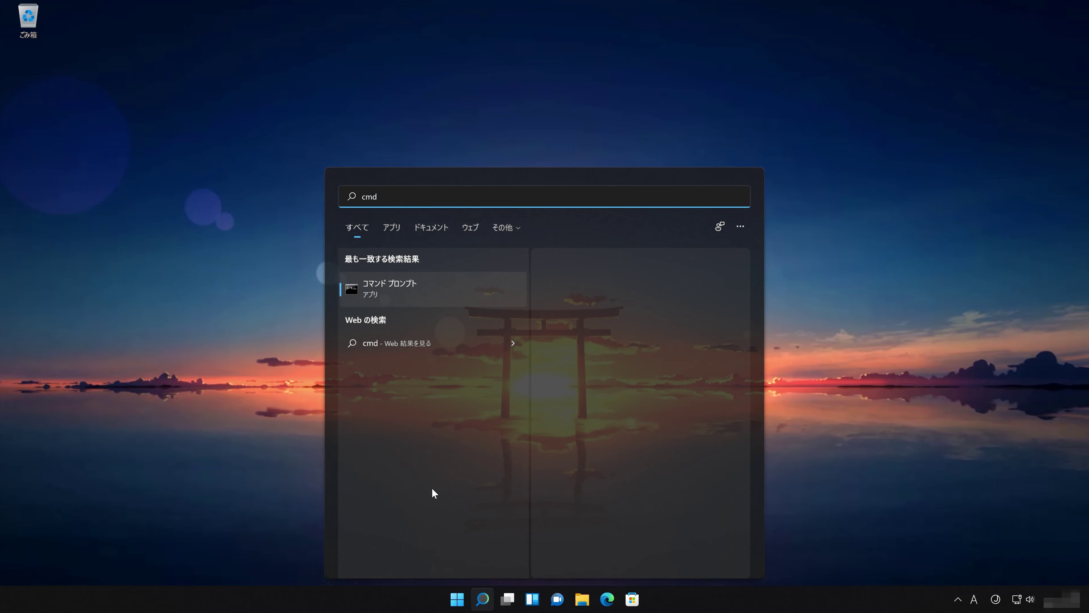
pyautogui.rightClick(433, 290)
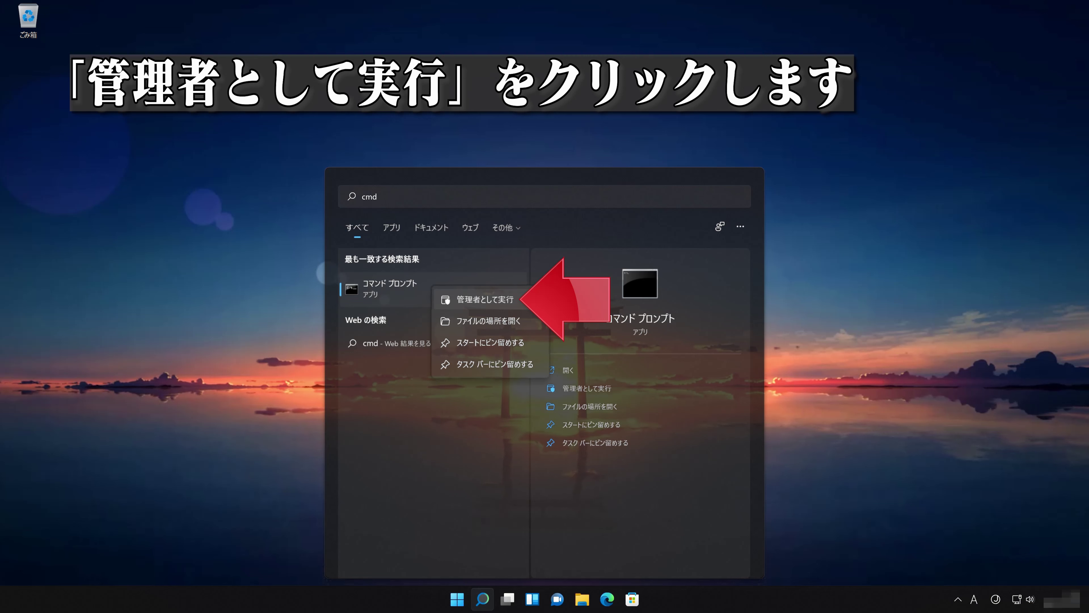
pyautogui.click(508, 298)
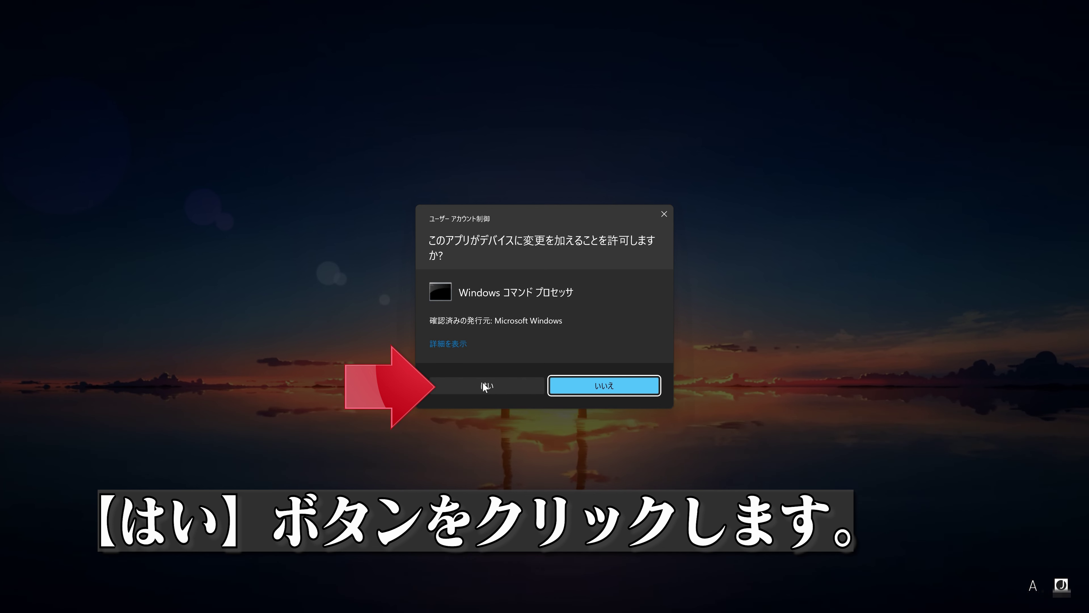
pyautogui.click(487, 385)
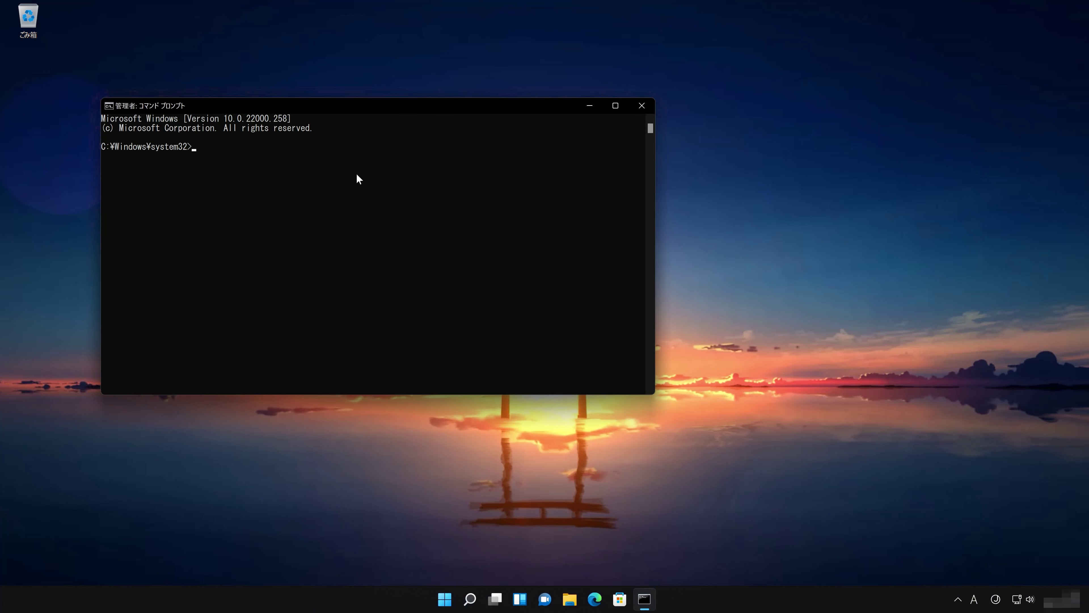
# Step: Move the Command Prompt window to mid-screen and run netsh int ip reset to reset the TCP/IP settings
pyautogui.moveTo(348, 108); pyautogui.dragTo(525, 147)
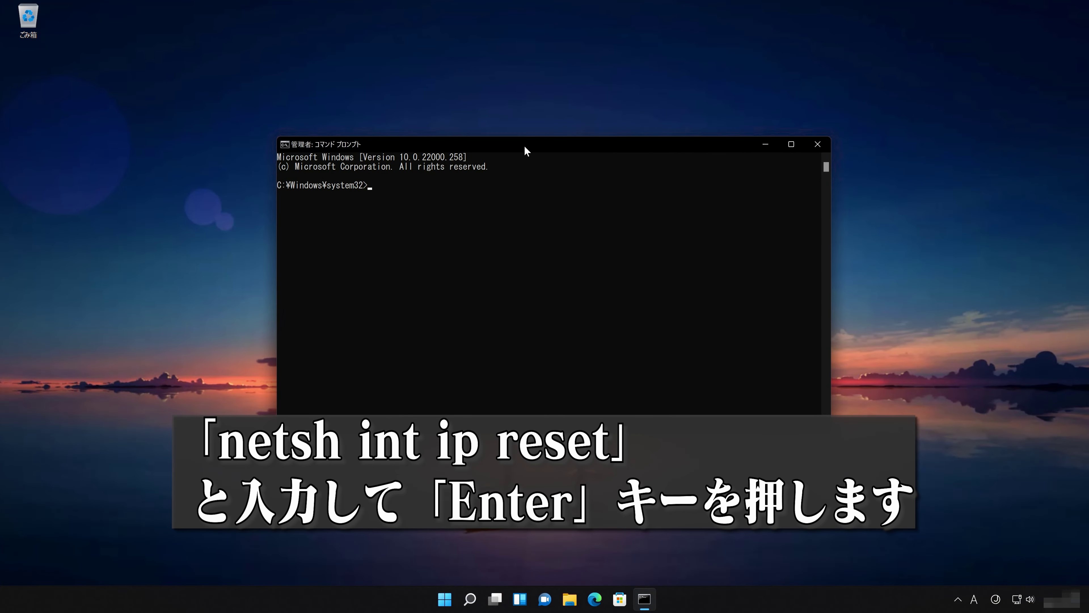
pyautogui.write('netsh')
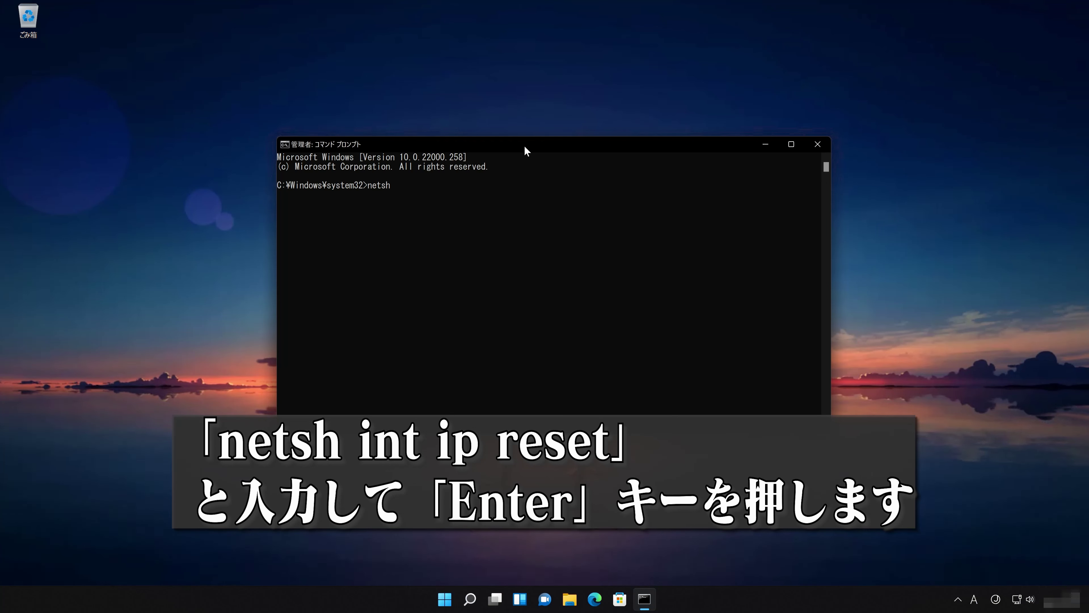
pyautogui.write(' int ip reset')
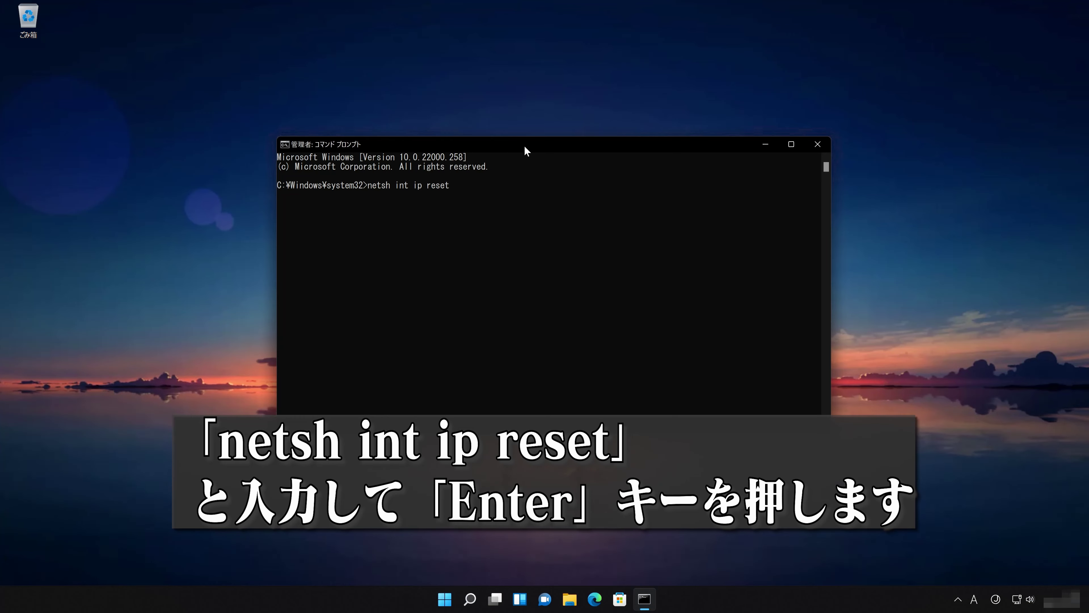
pyautogui.press('Return')
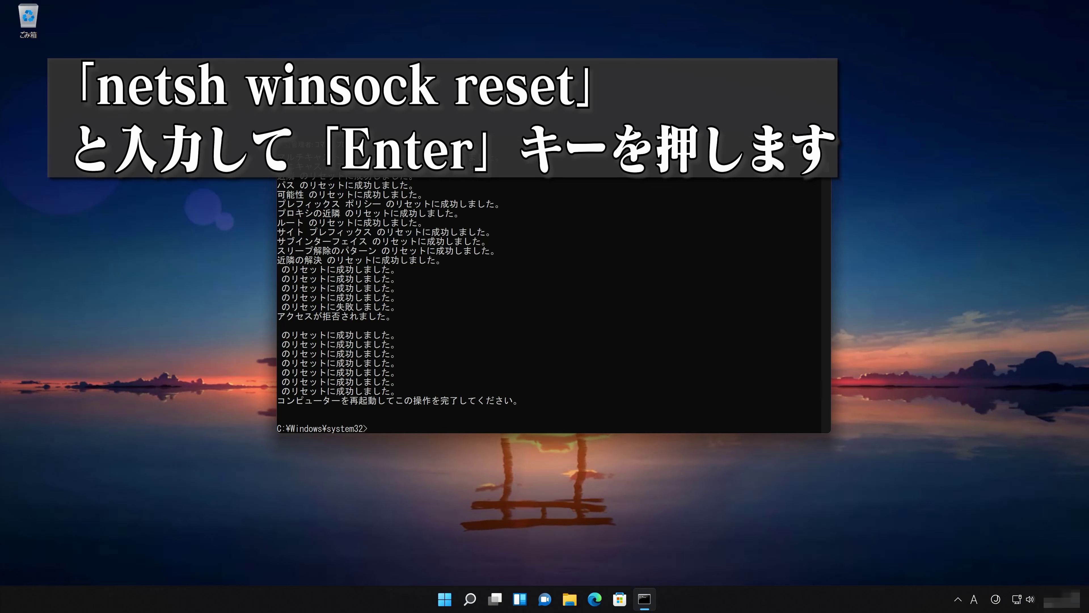
# Step: Run netsh winsock reset in the administrator Command Prompt to reset the Winsock catalog
pyautogui.write('netsh')
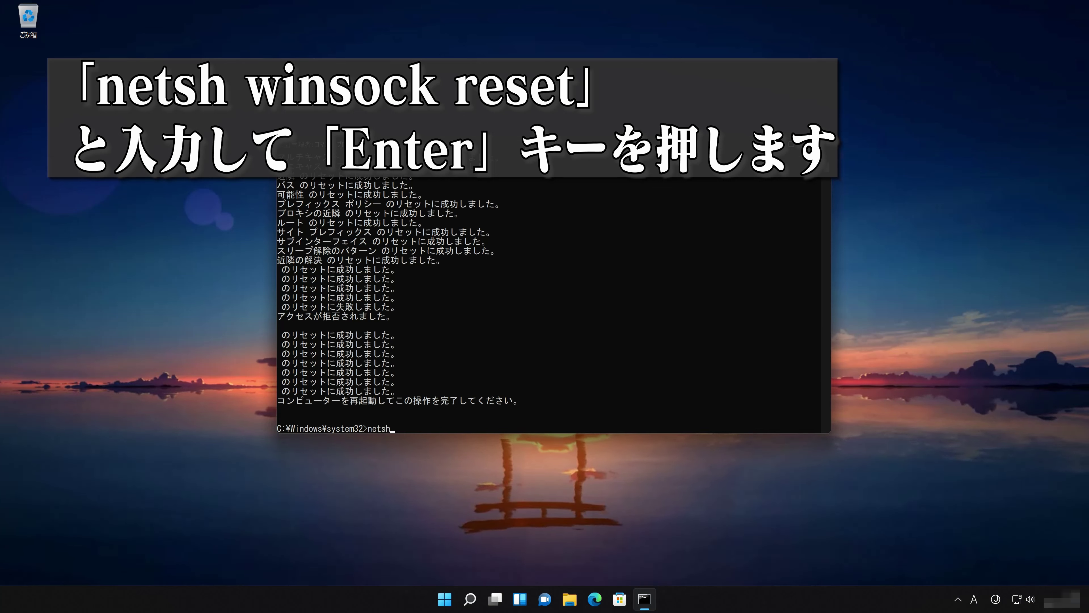
pyautogui.write(' w')
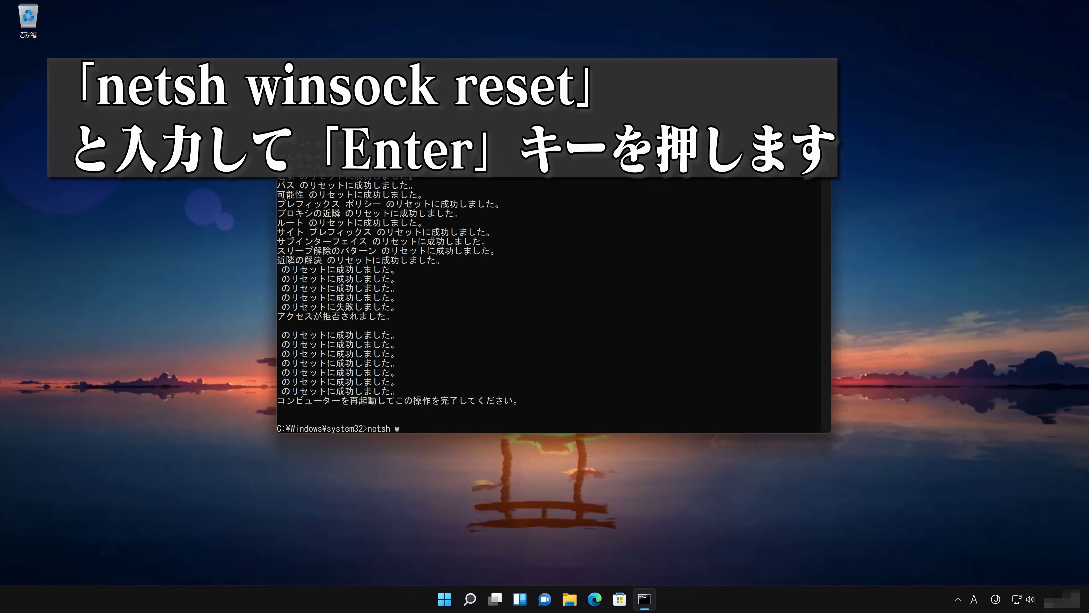
pyautogui.write('ins')
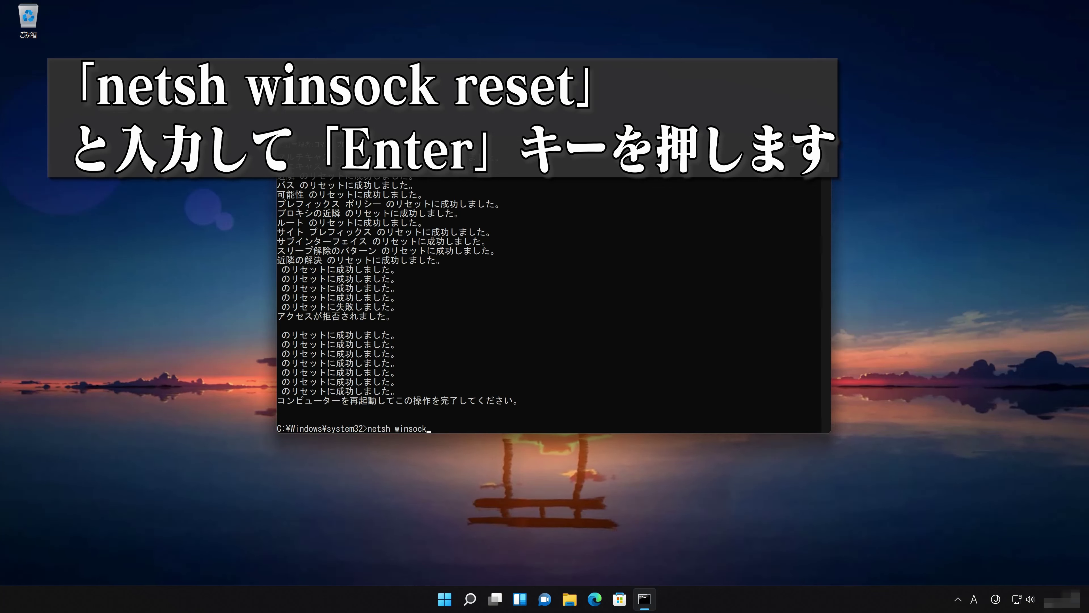
pyautogui.write('ock rese')
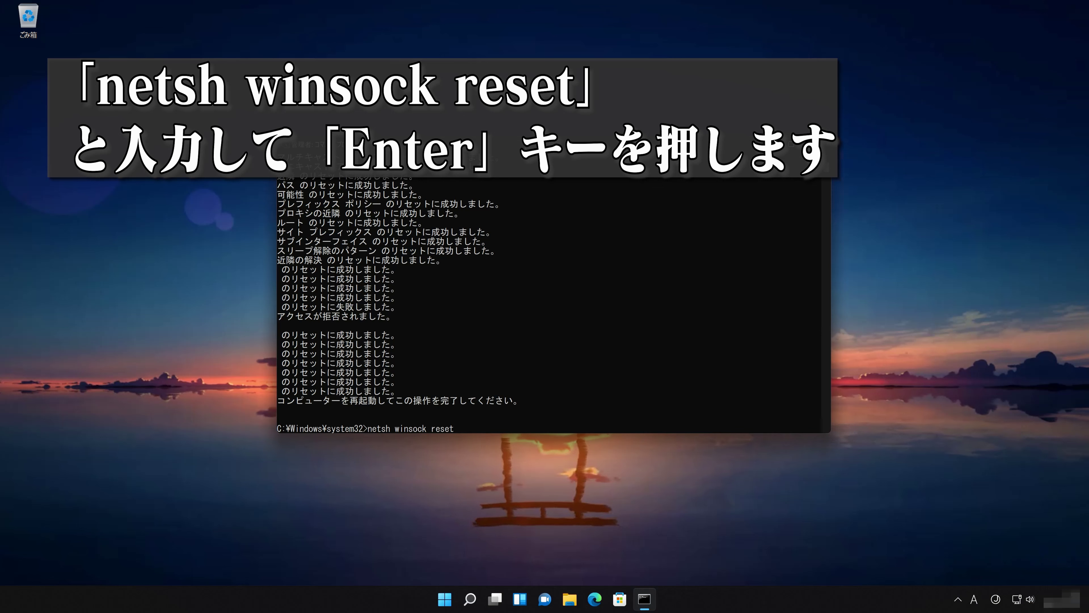
pyautogui.write('t')
pyautogui.press('Return')
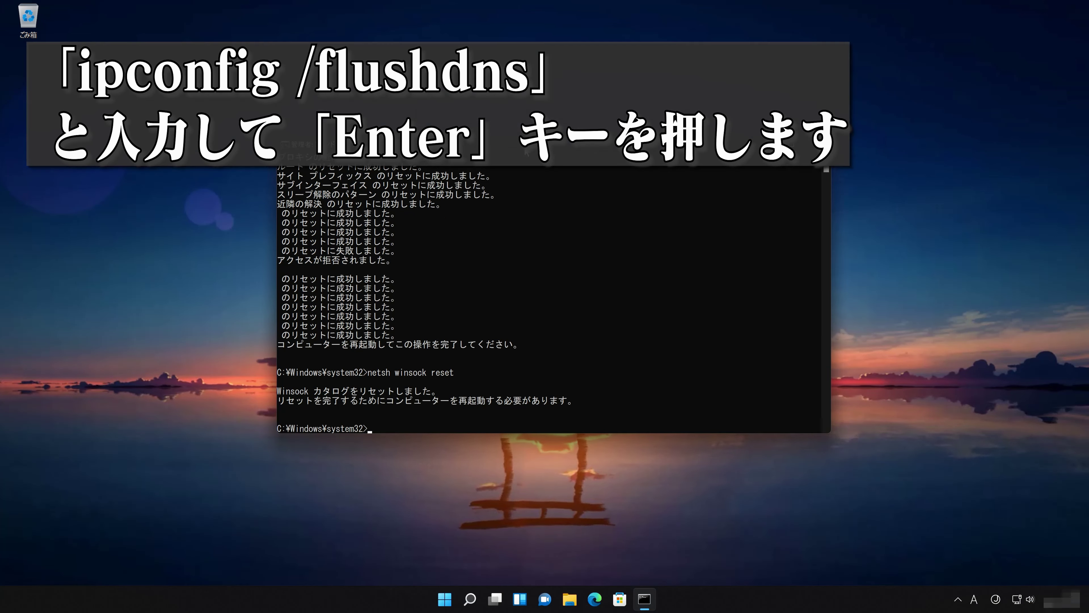
# Step: Run ipconfig /flushdns in the administrator Command Prompt to clear the DNS resolver cache
pyautogui.write('ipc')
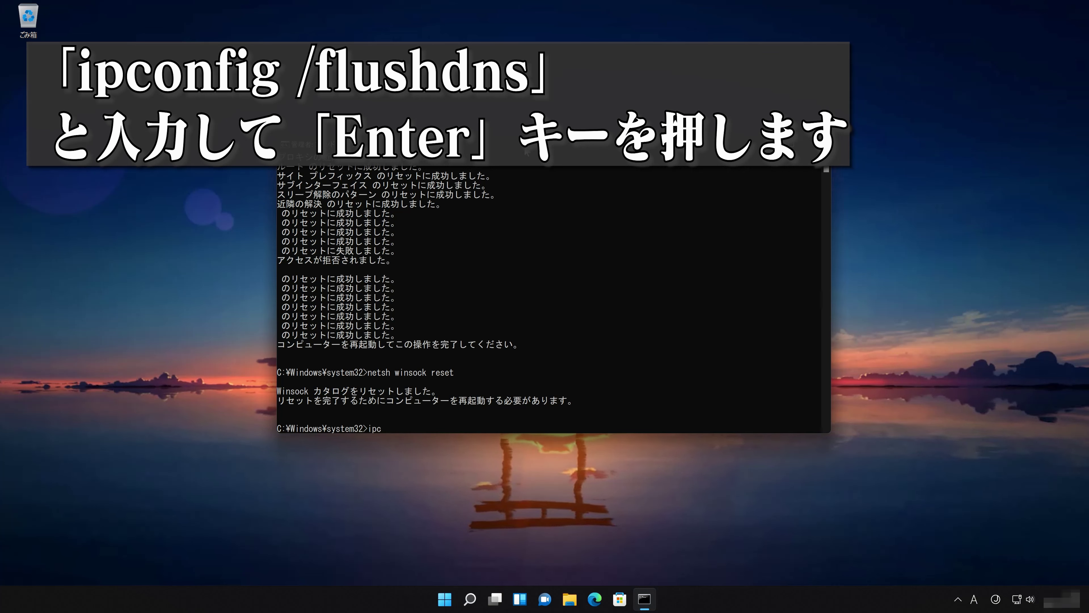
pyautogui.write('onf')
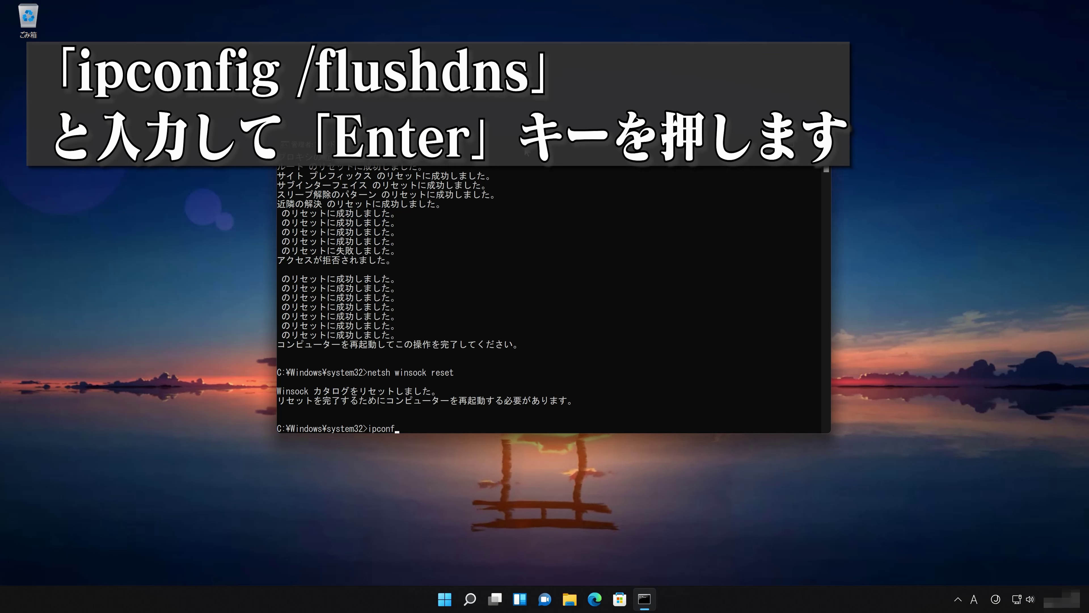